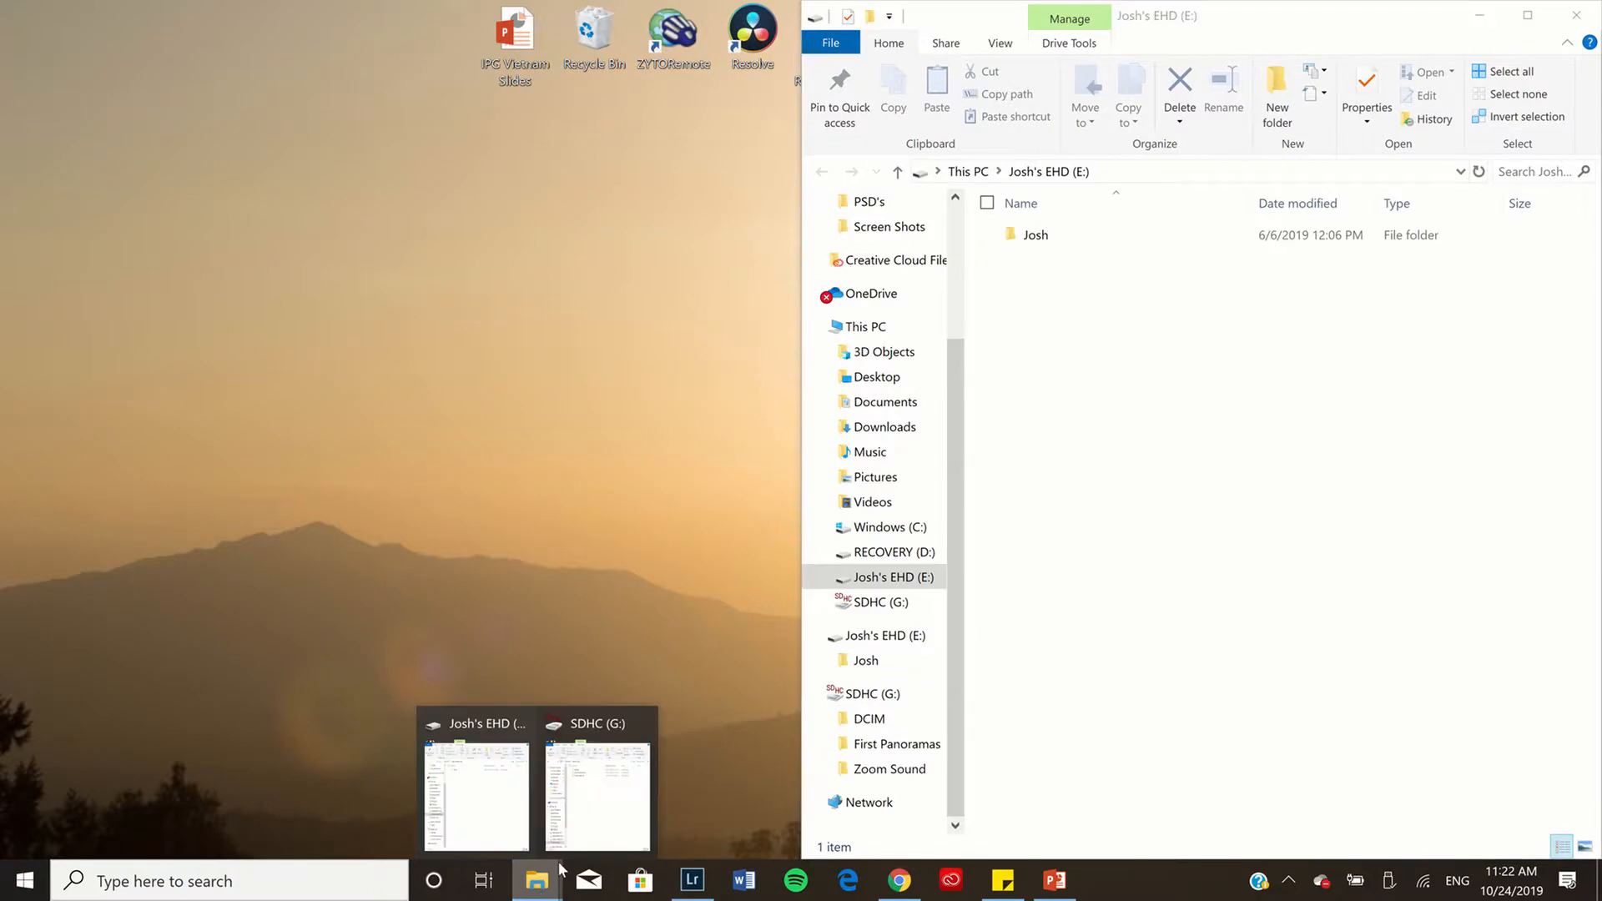
- Cut all the RAF photo files from the DCIM folder on the SD card (G:)
left_click(597, 780)
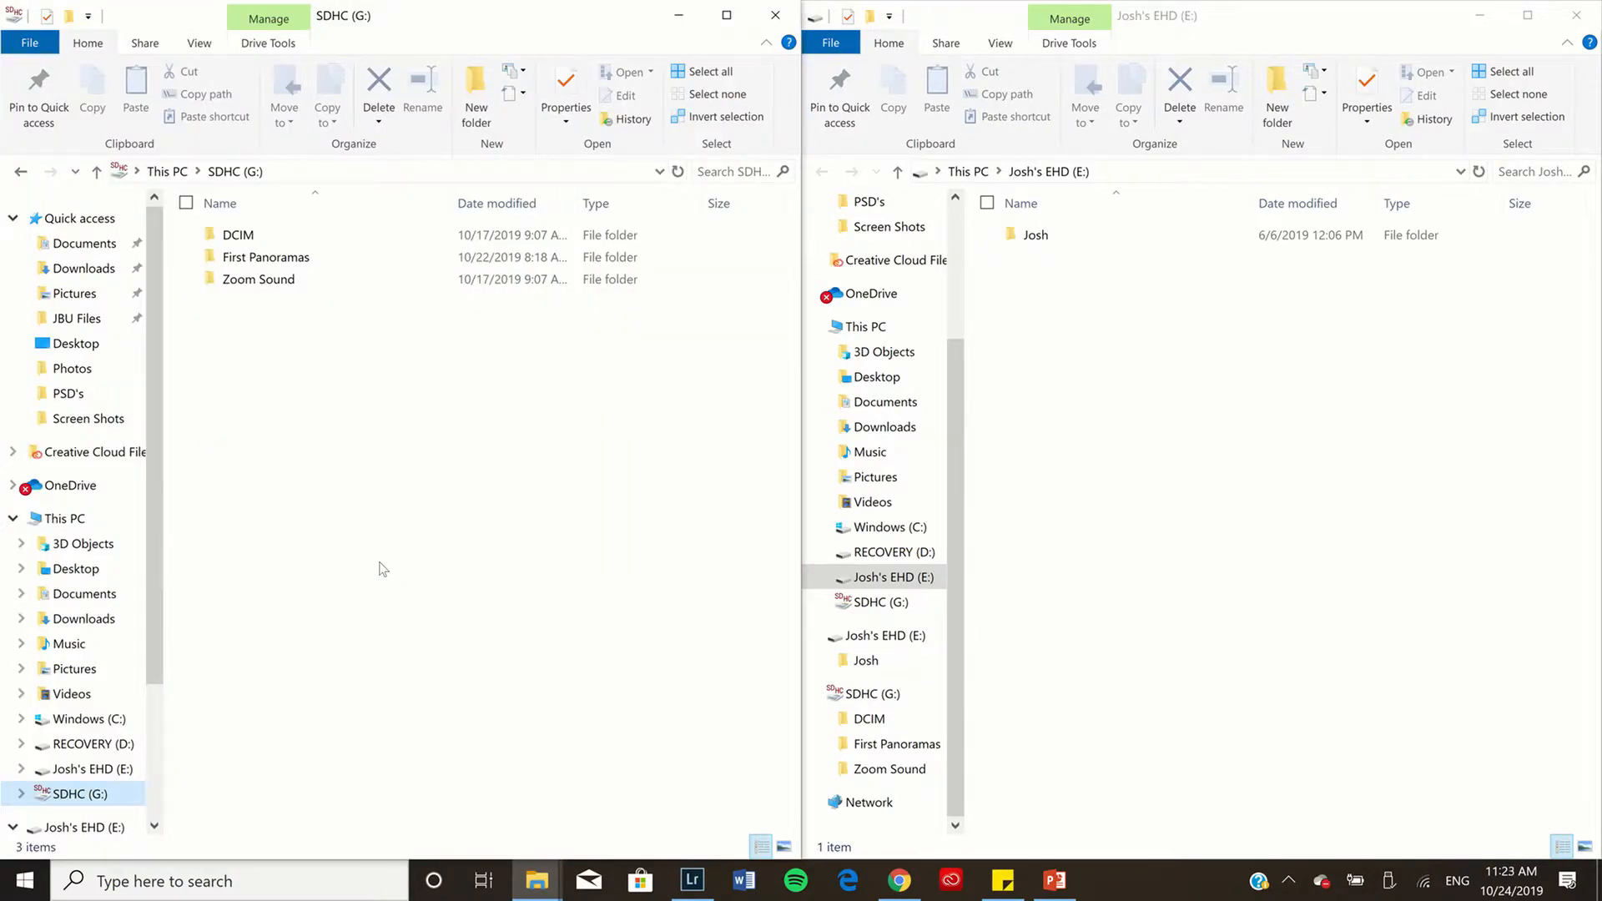
double_click(261, 237)
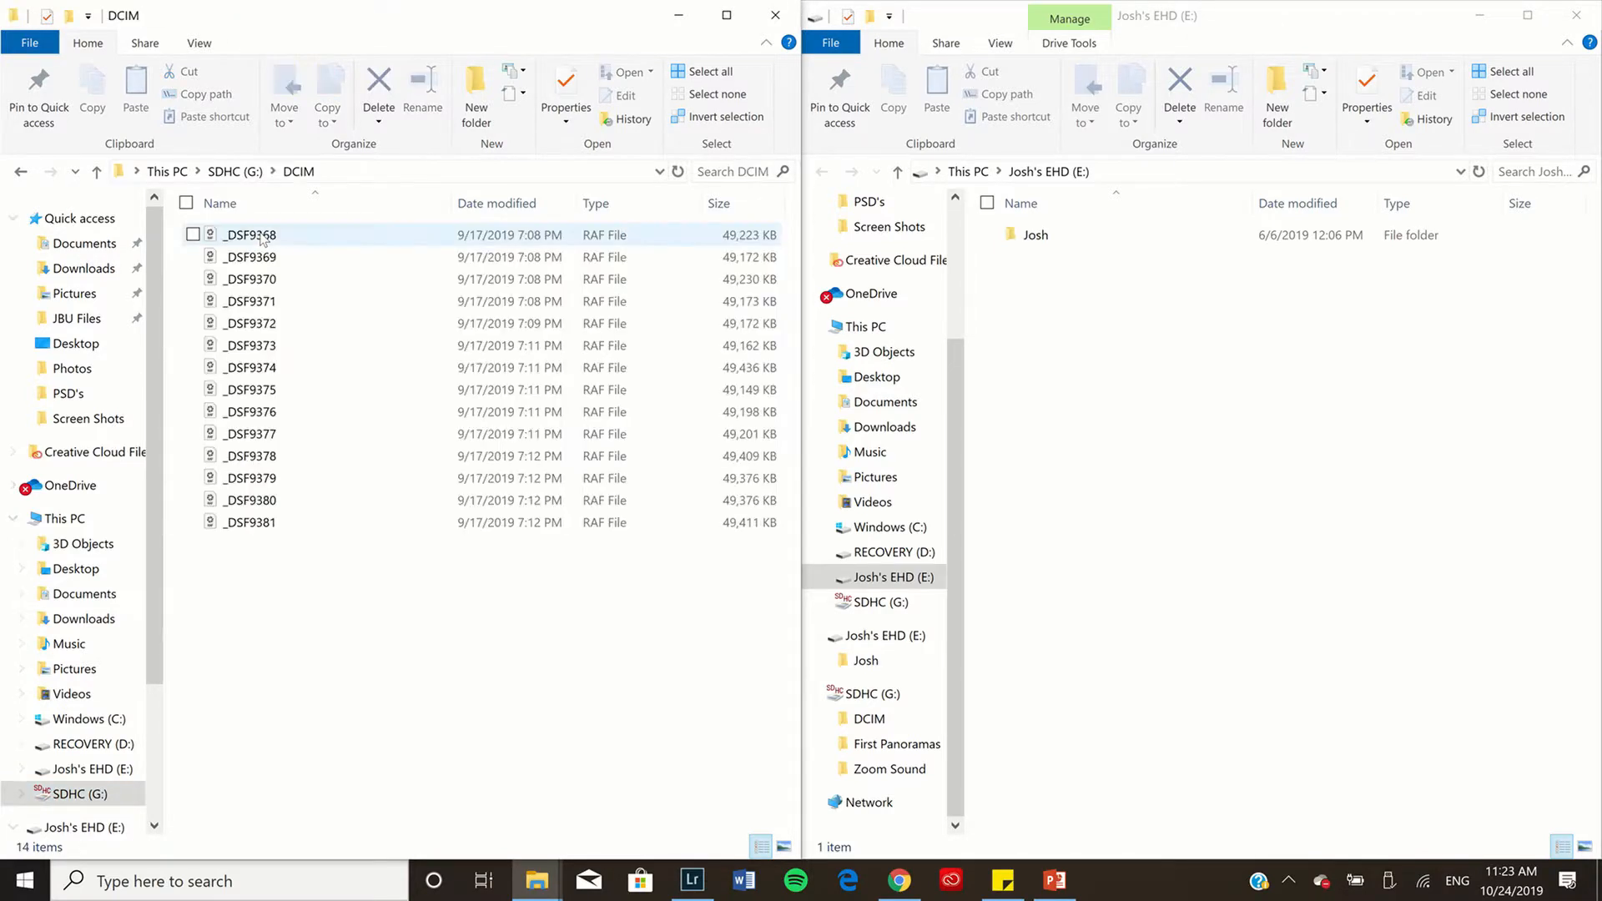
left_click(267, 525)
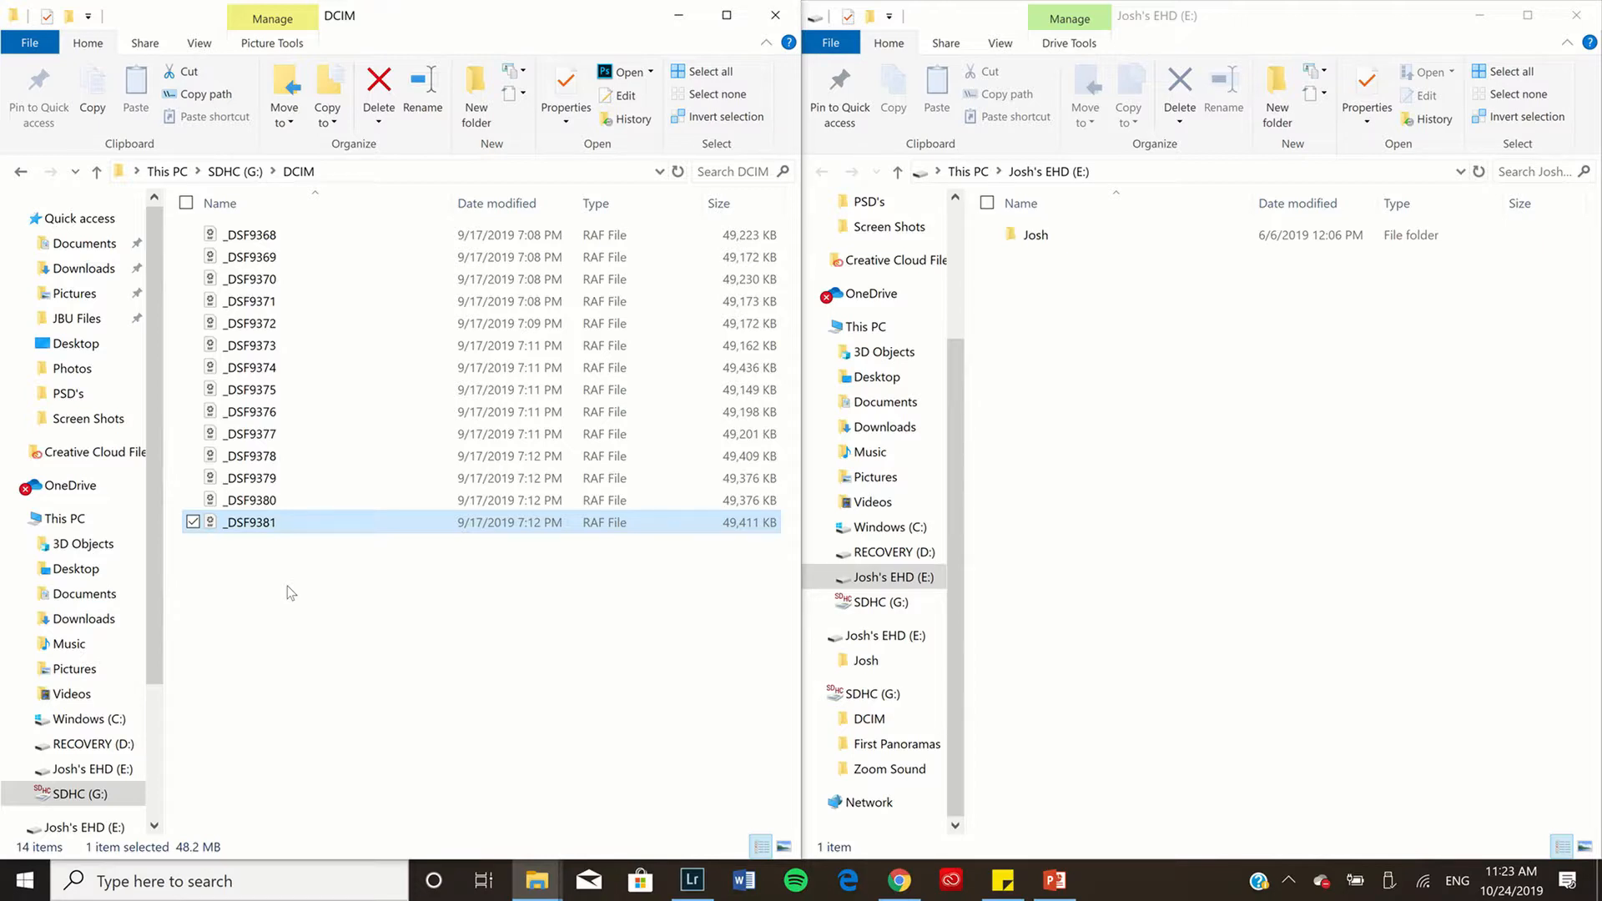
key("ctrl+a")
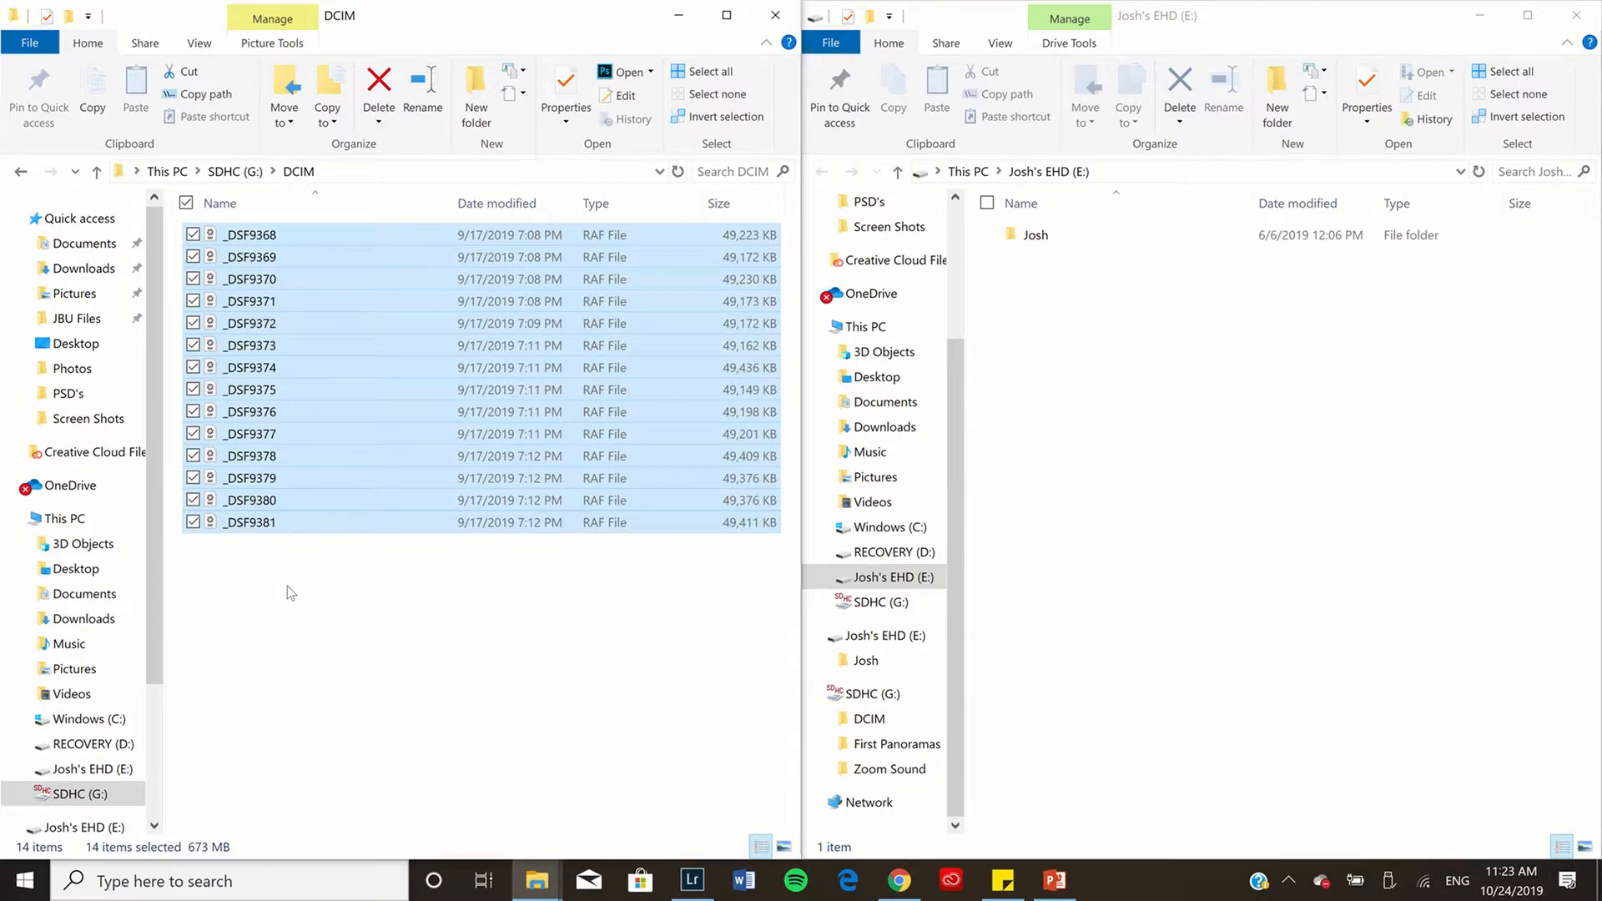
key("ctrl+c")
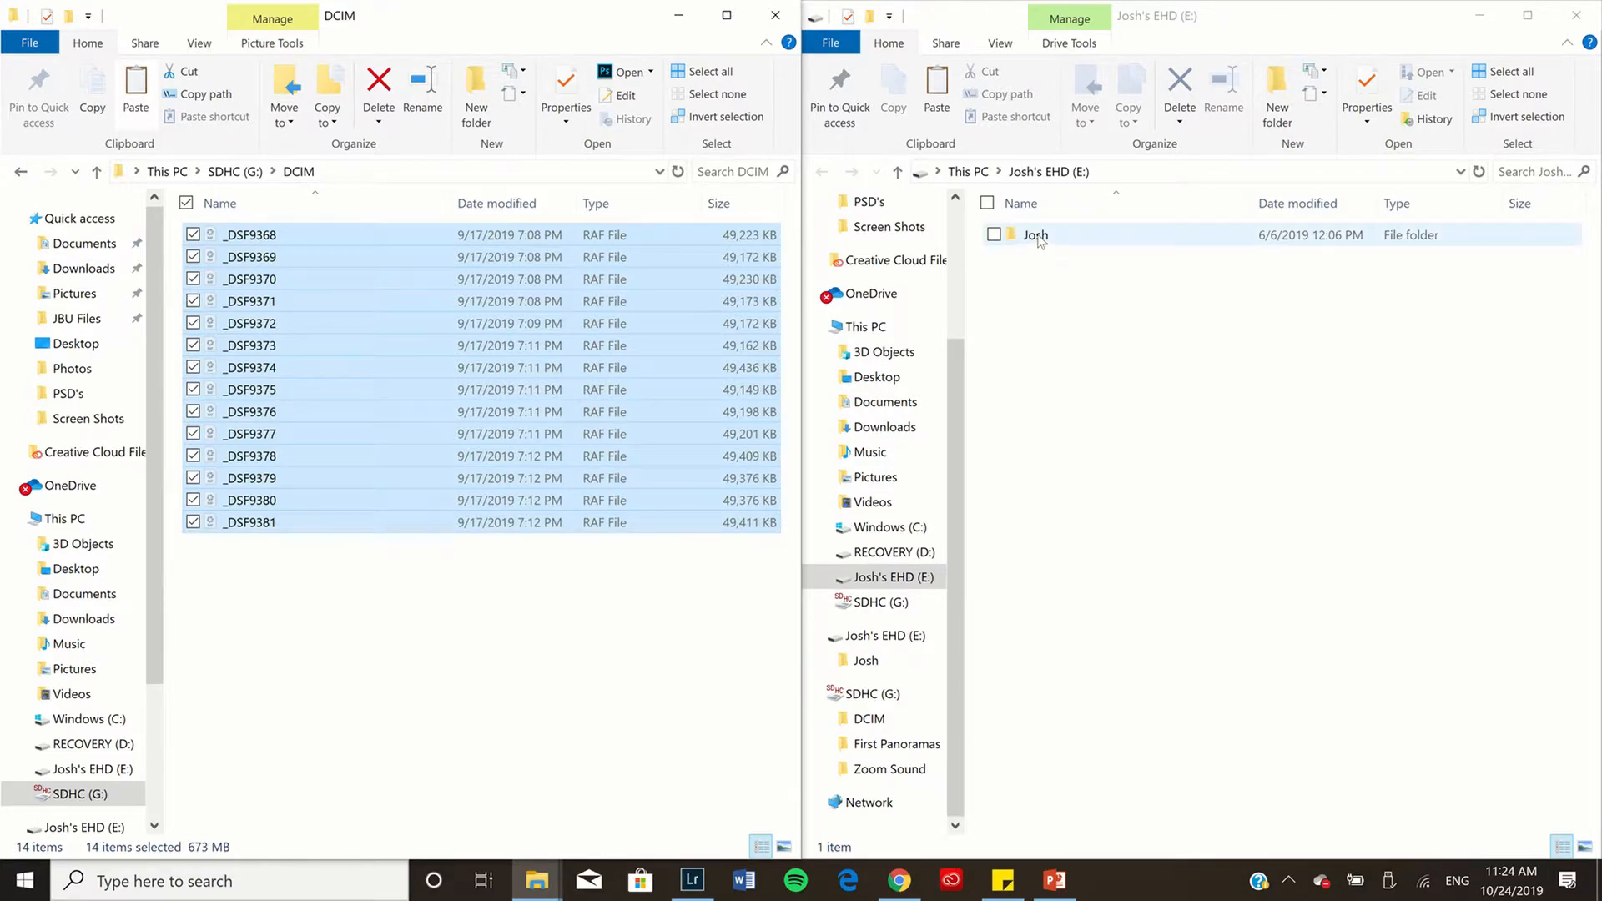
- Create a folder named Downtown Sunset inside Photoshoots > 2019 on the external drive (E:)
double_click(1036, 236)
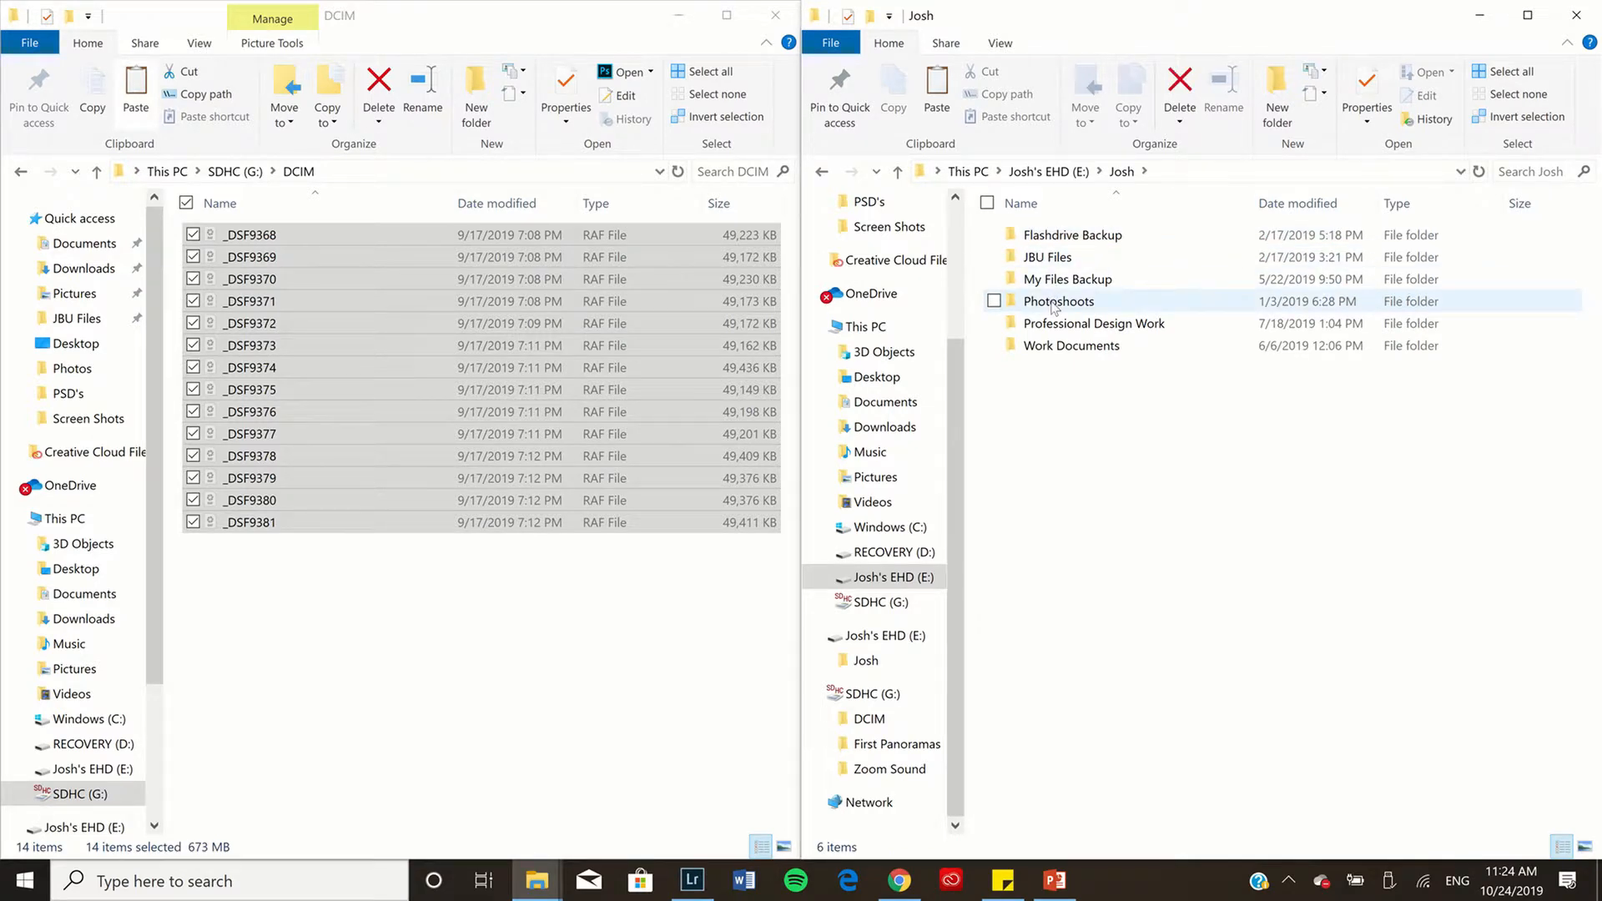
mouse_move(1055, 309)
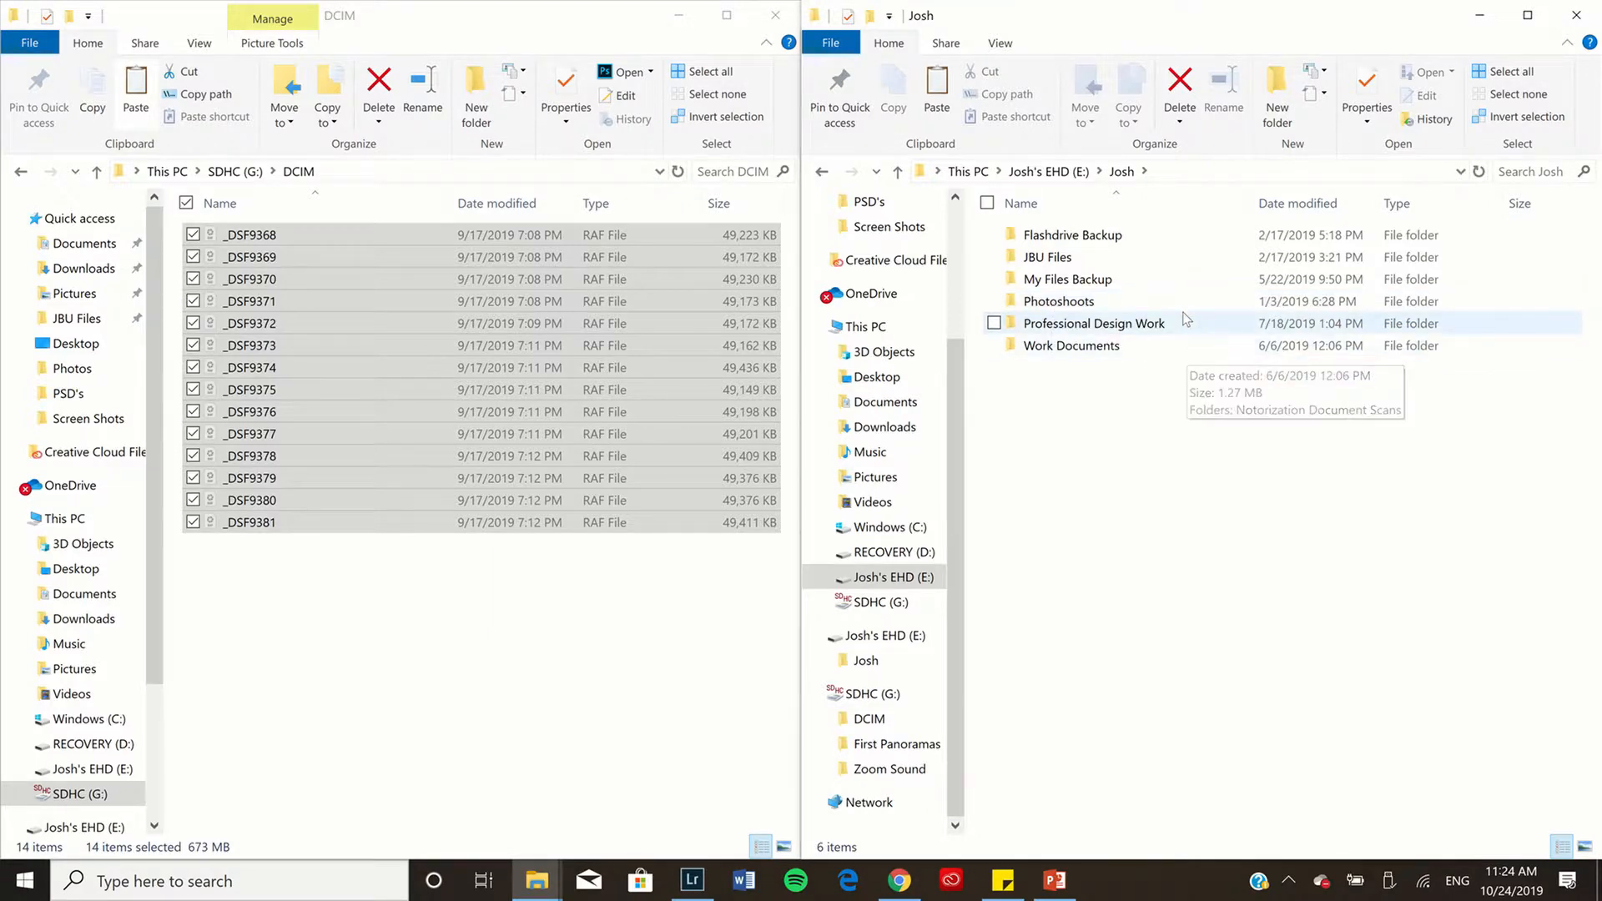
double_click(1185, 308)
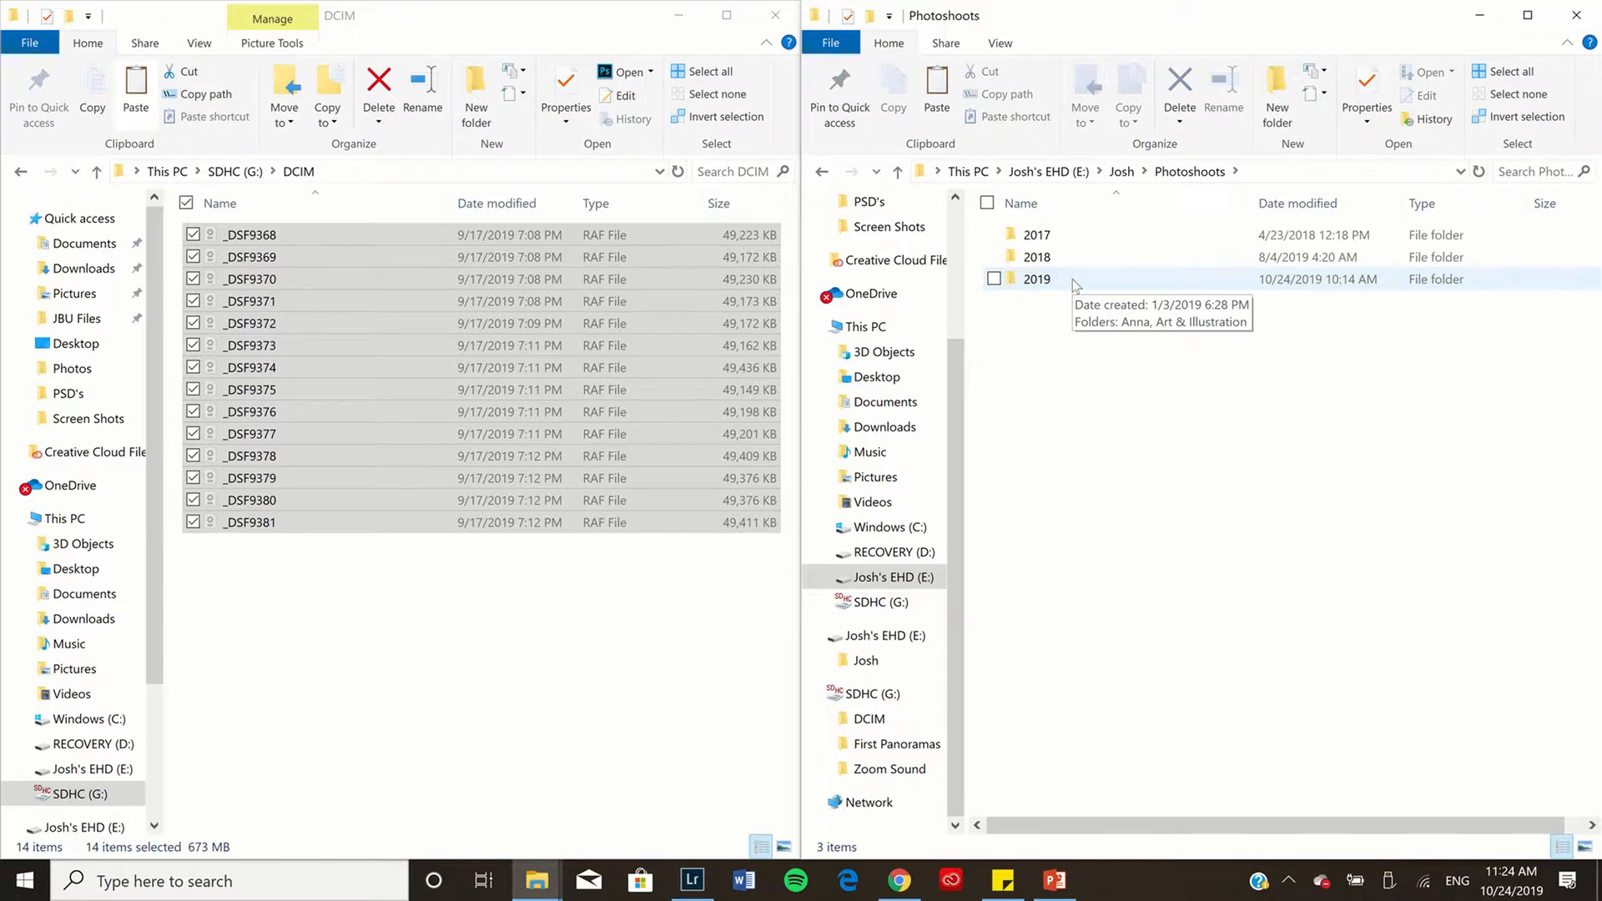
double_click(1074, 285)
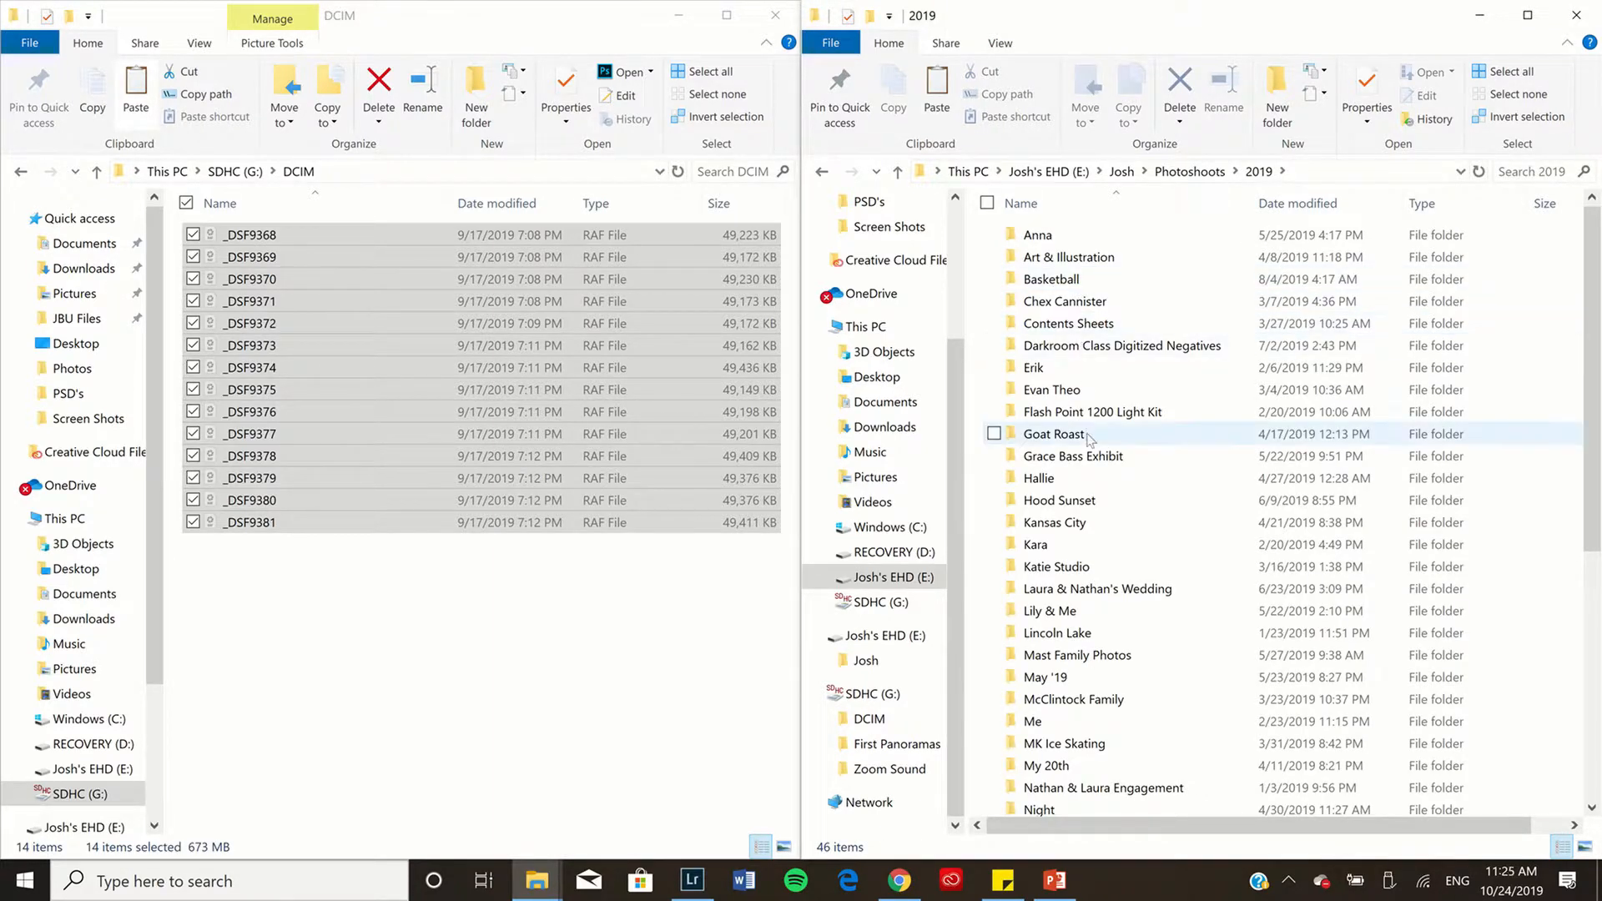
right_click(1224, 424)
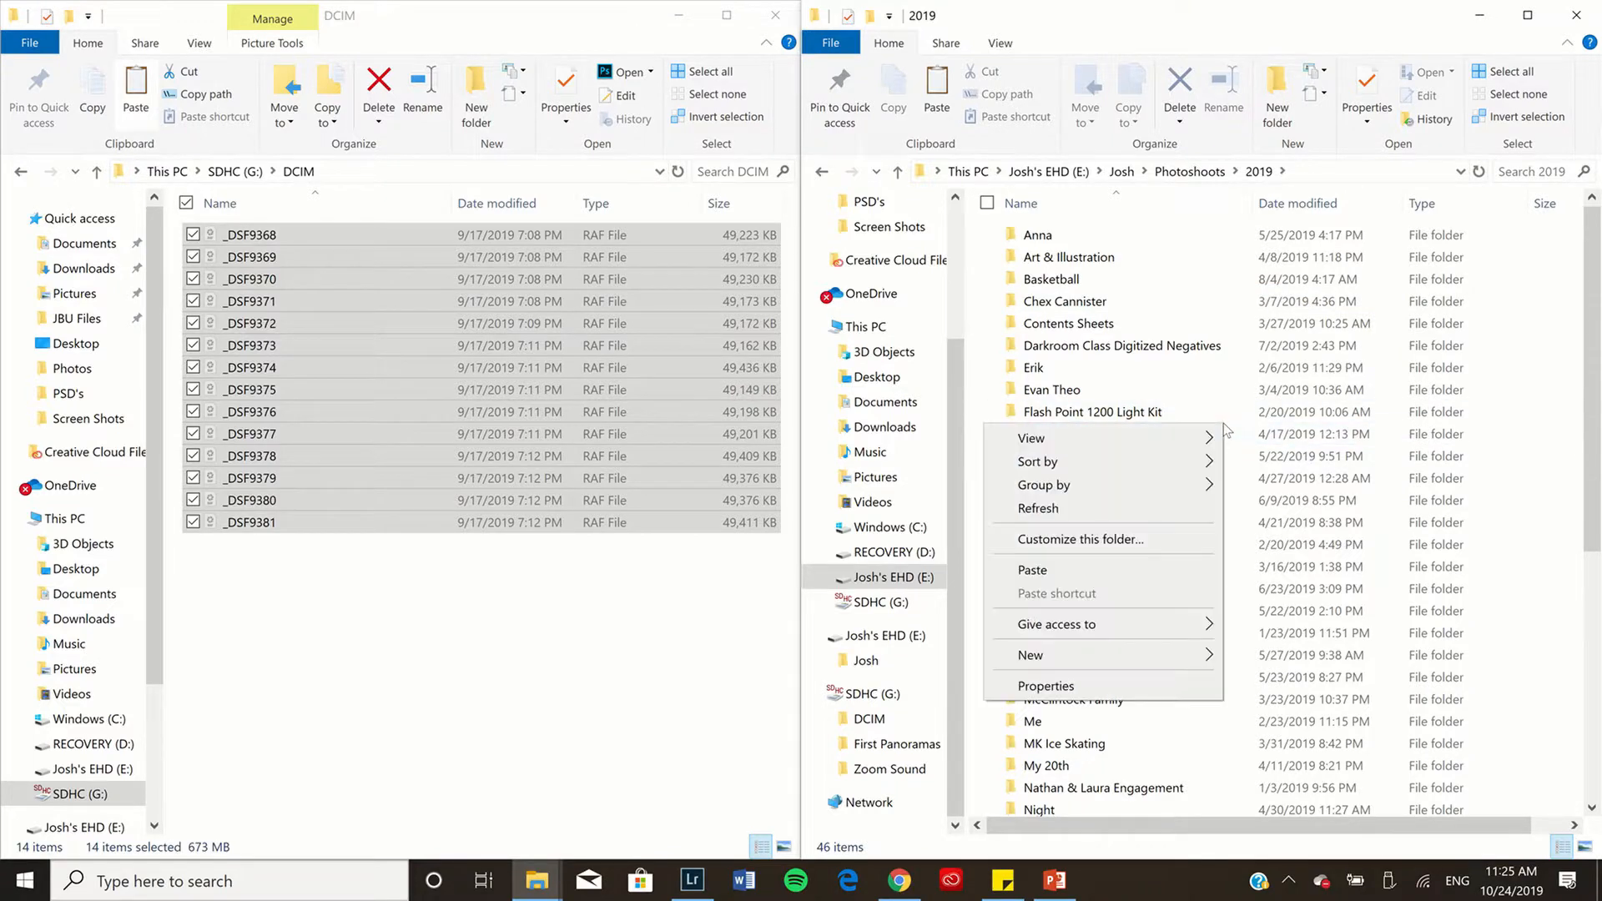
mouse_move(1212, 655)
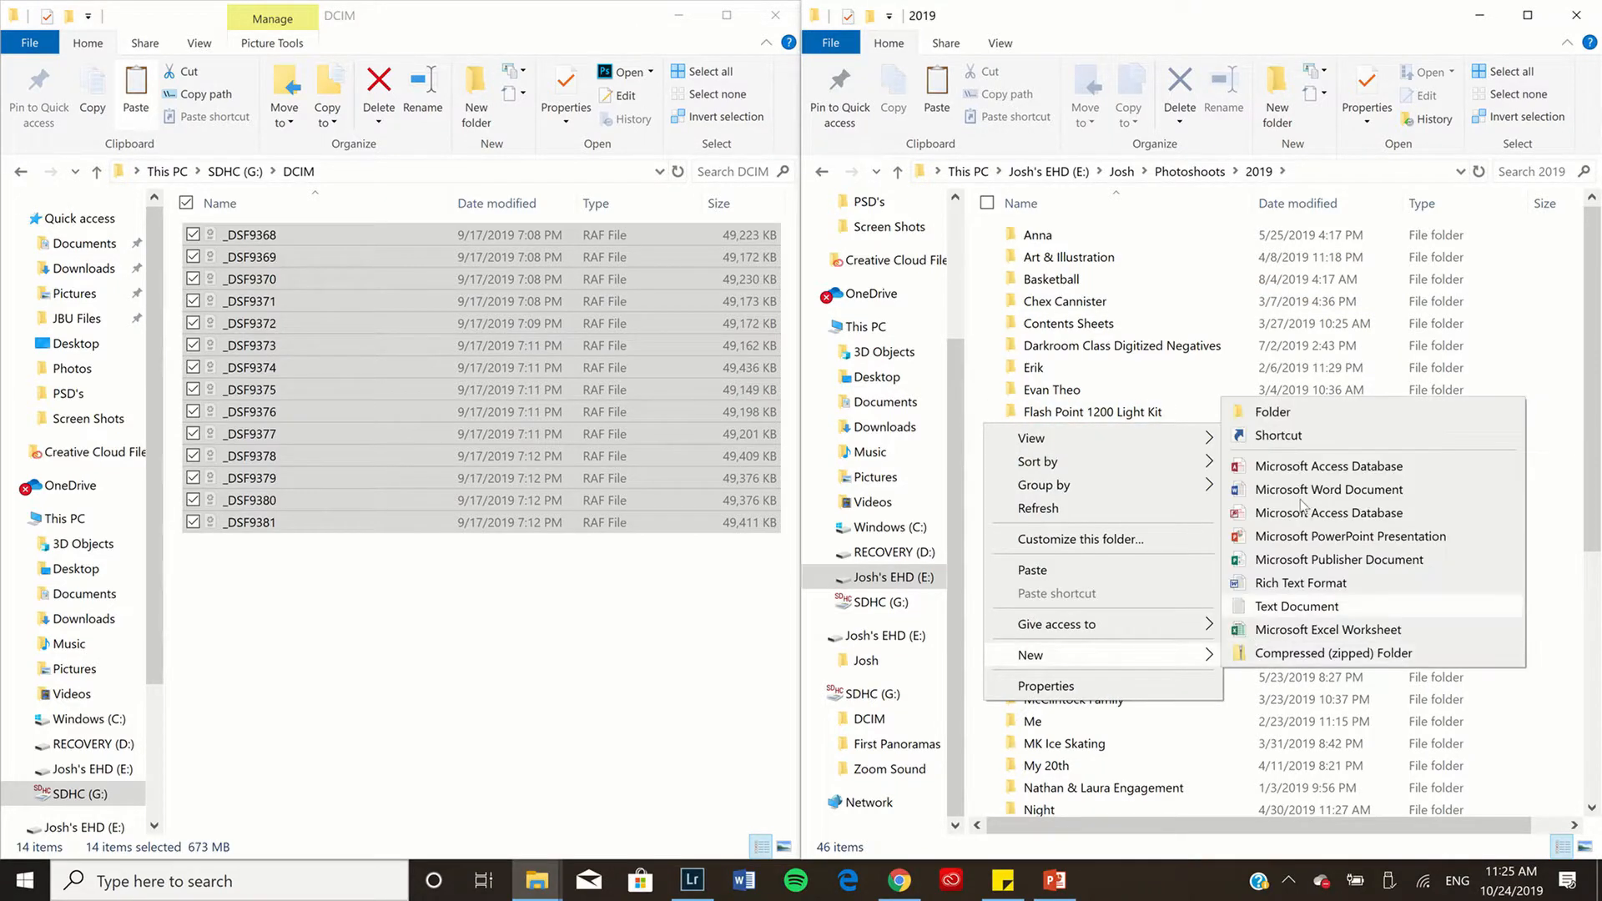
left_click(1303, 416)
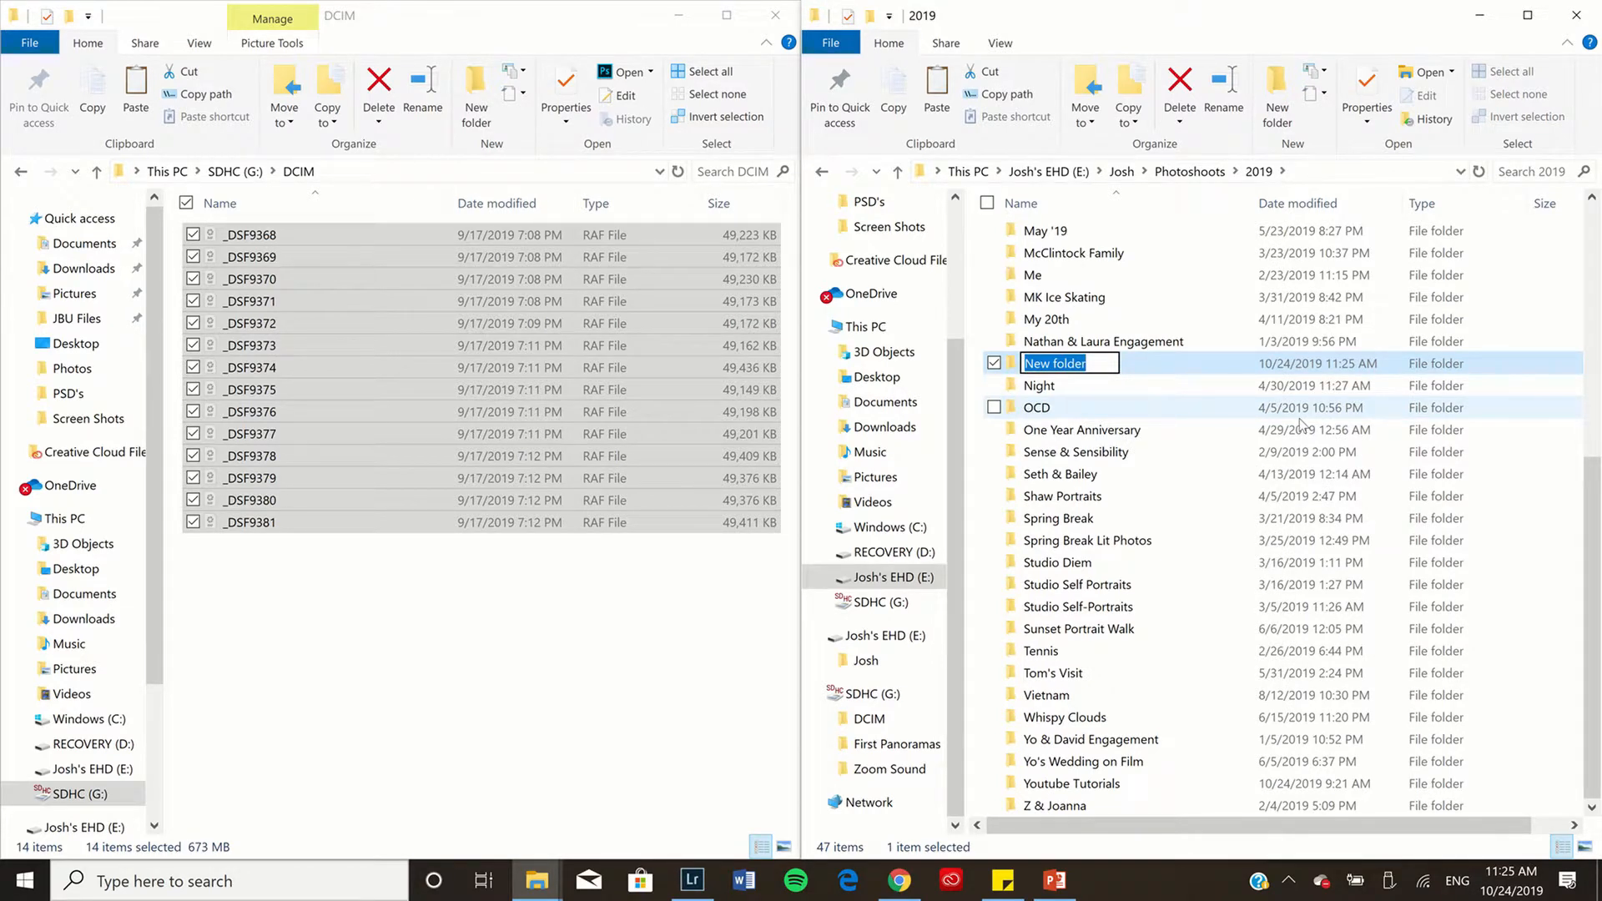
type("Downt")
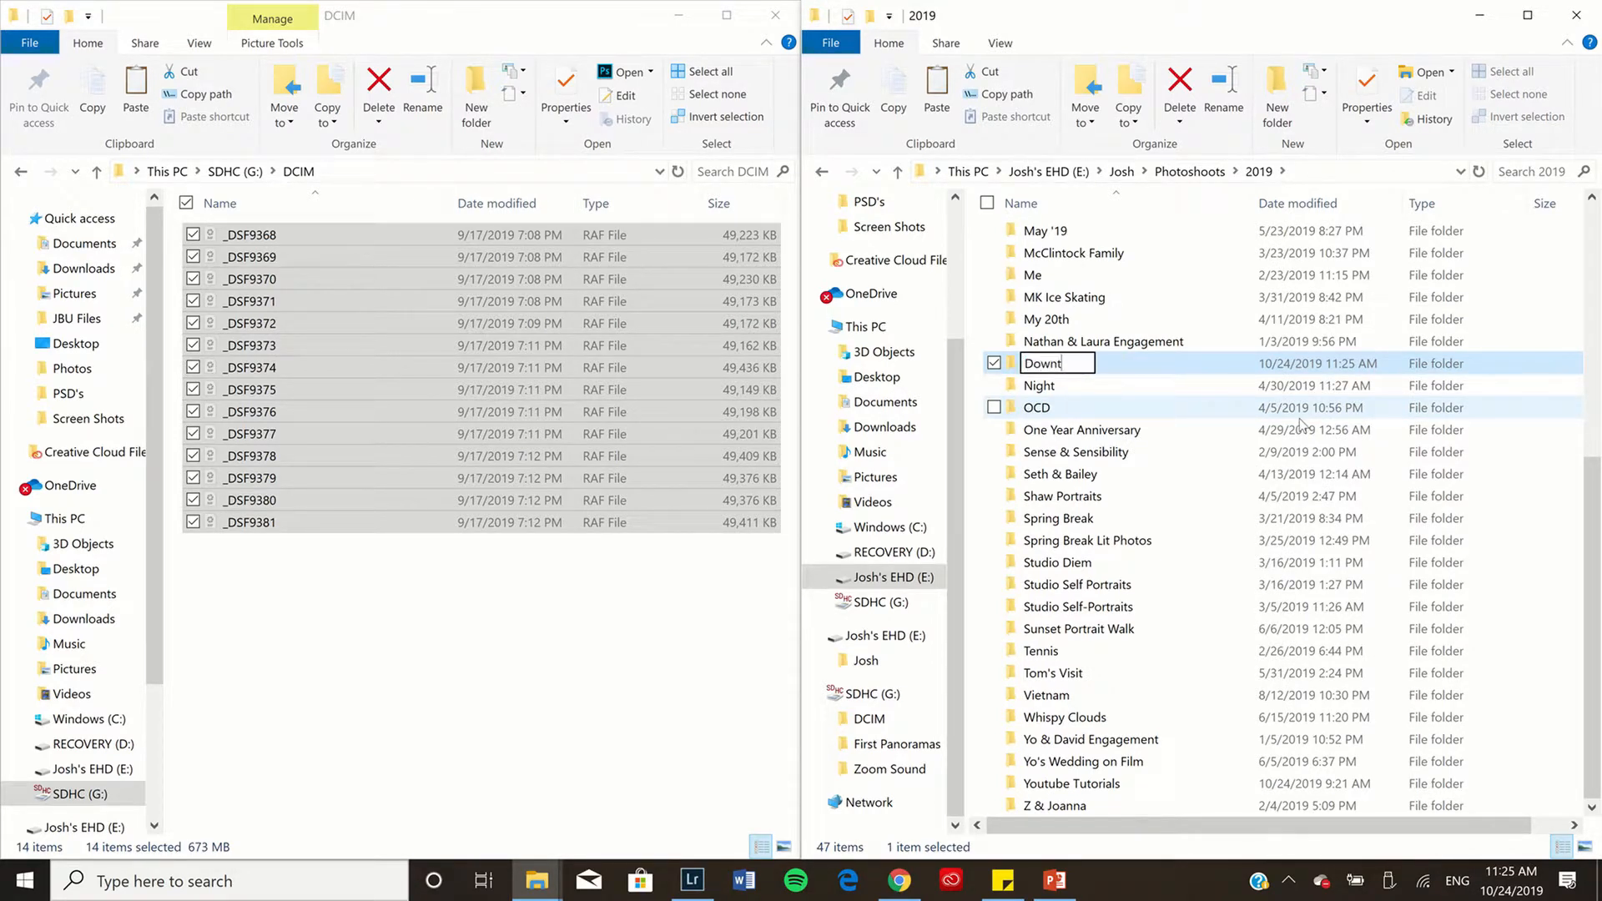
type("own Sunset")
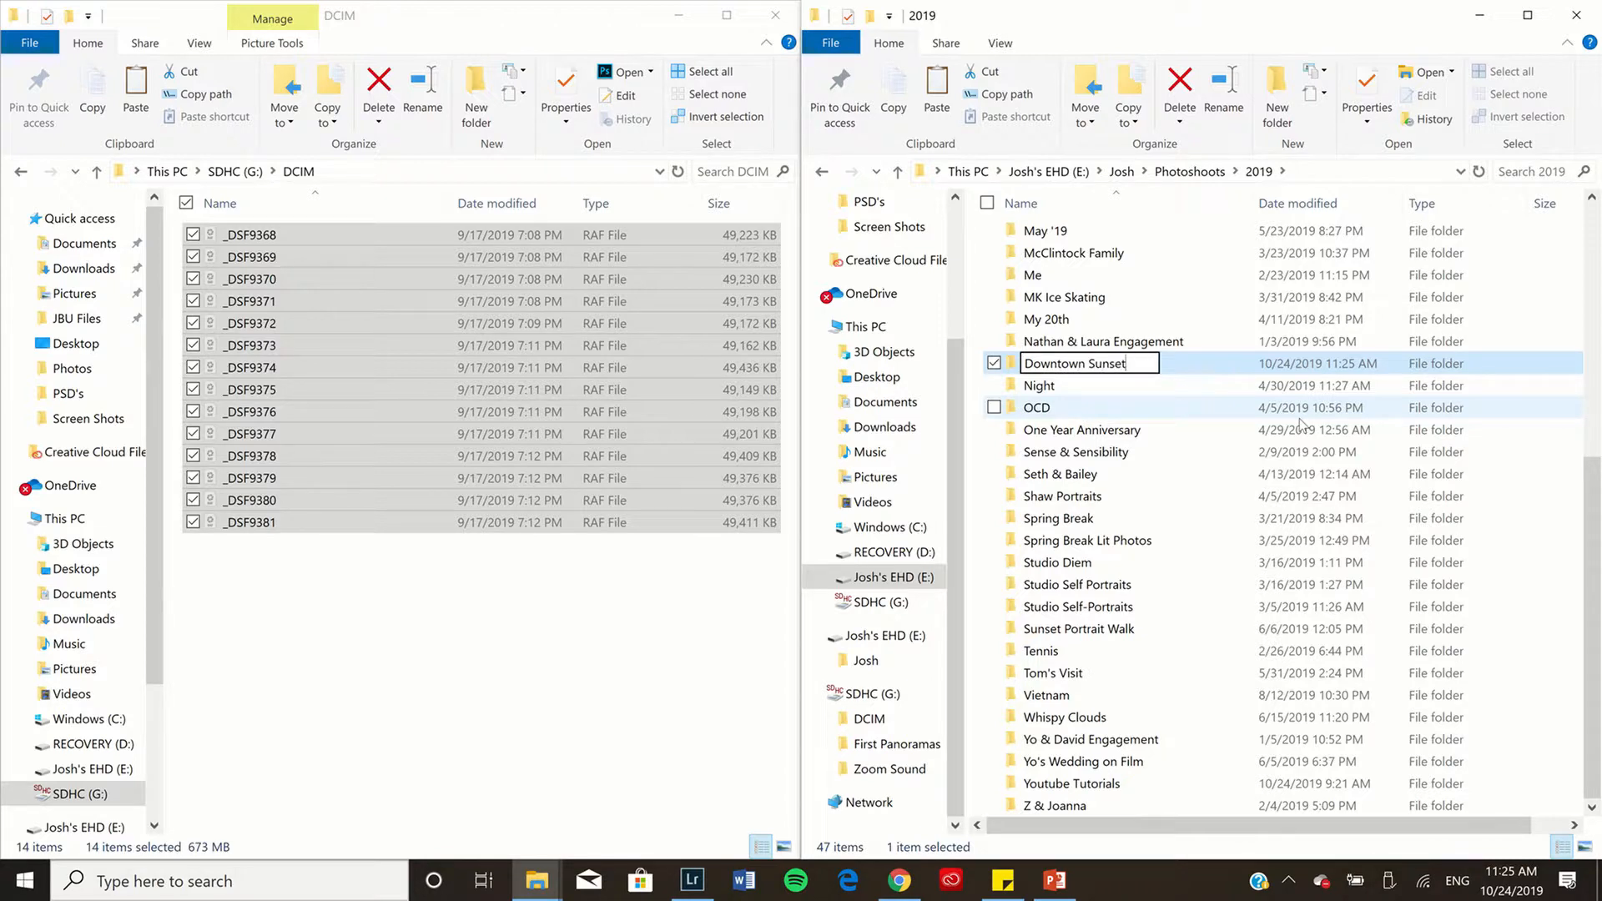
key("Return")
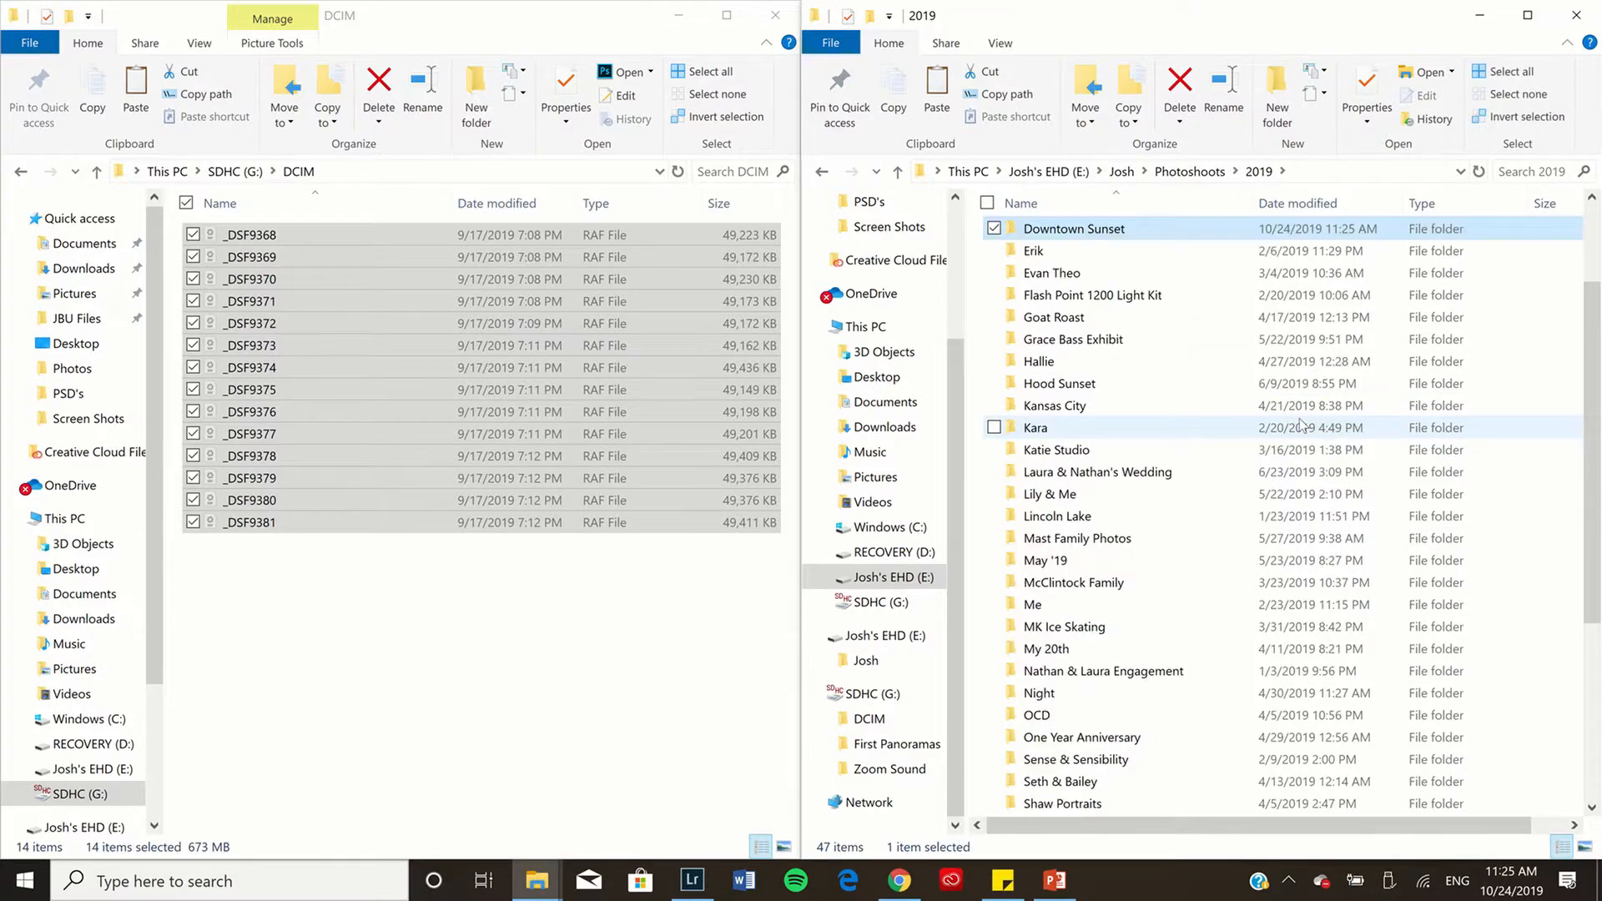
- Create a subfolder named RAW inside the Downtown Sunset folder
double_click(1137, 234)
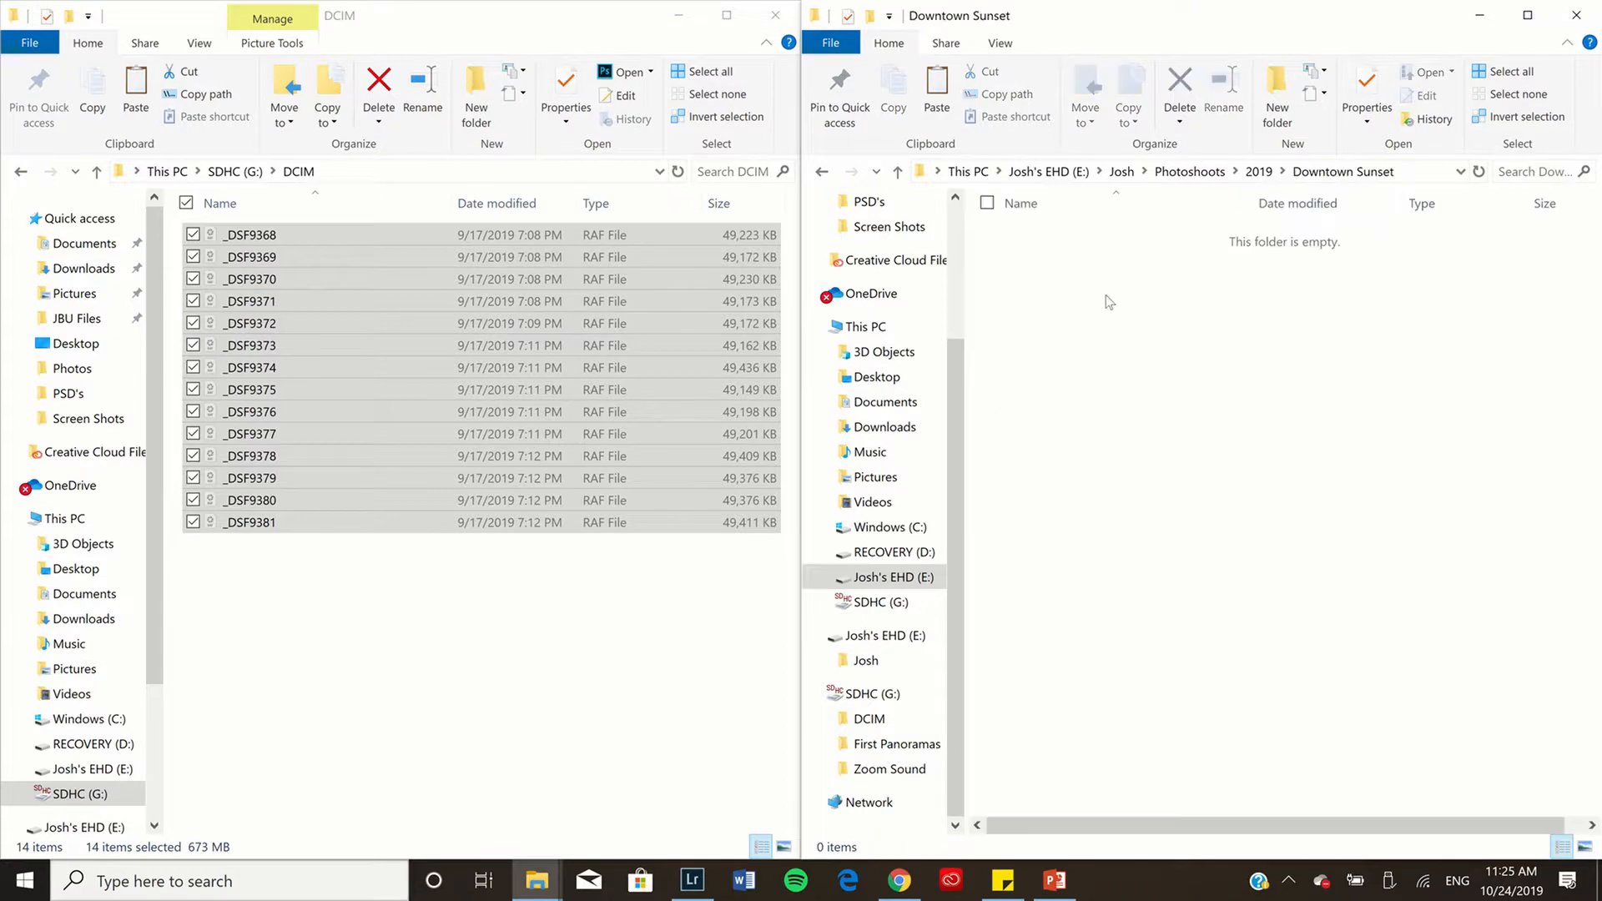
right_click(1090, 328)
mouse_move(965, 582)
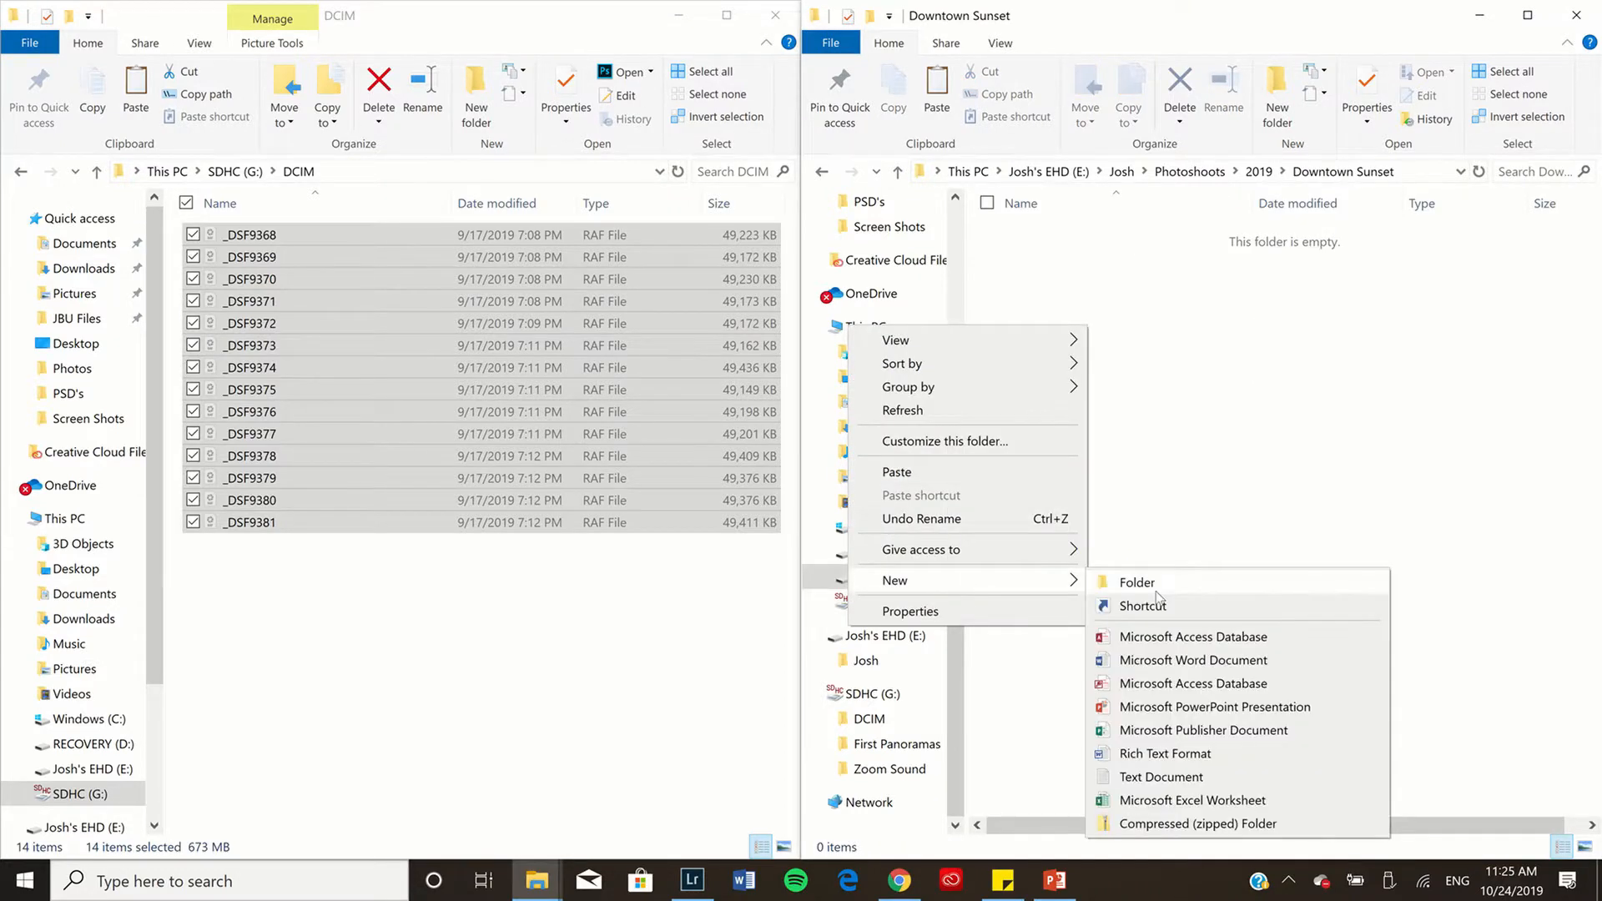
left_click(1118, 581)
type("RAW")
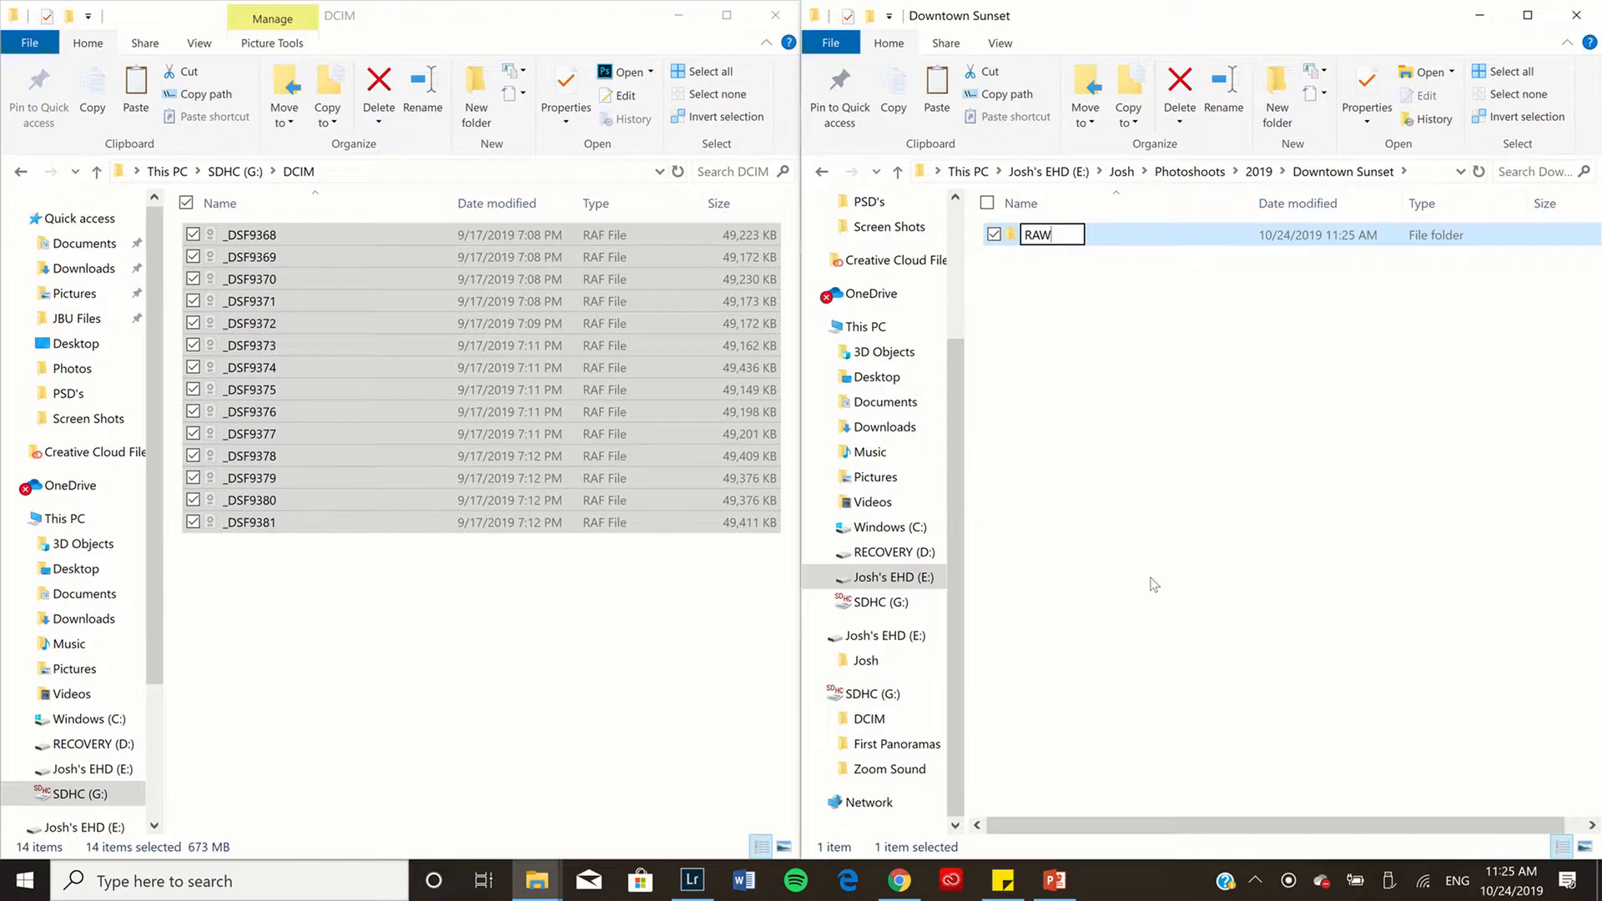
key("Return")
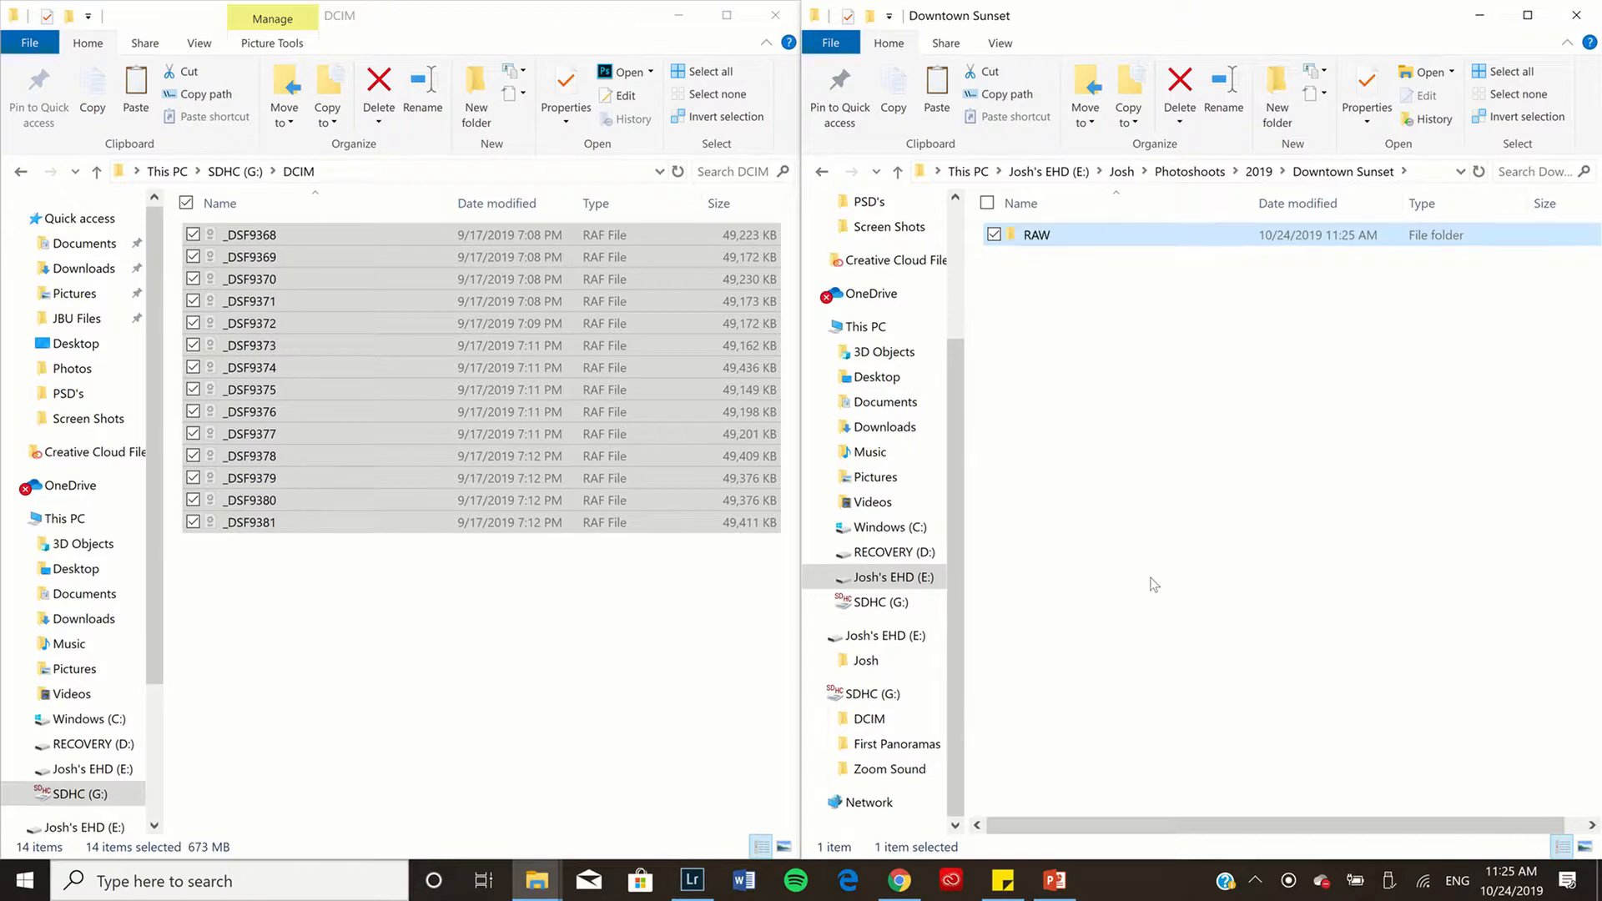
- Paste the cut RAF files into the RAW folder and close both File Explorer windows
double_click(1114, 233)
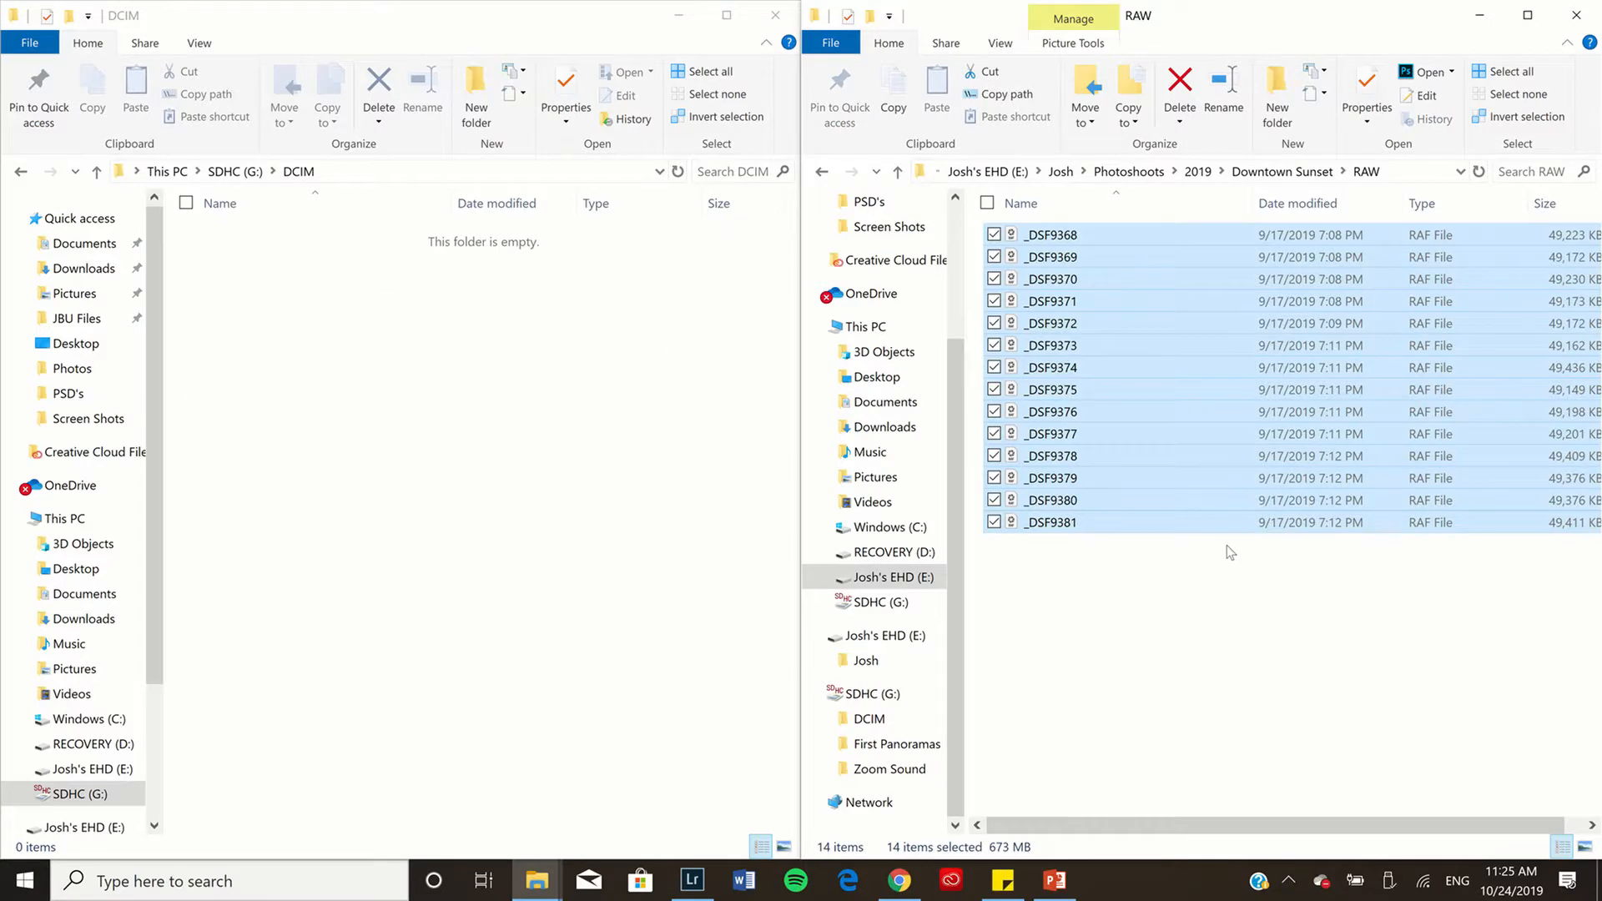
left_click(775, 15)
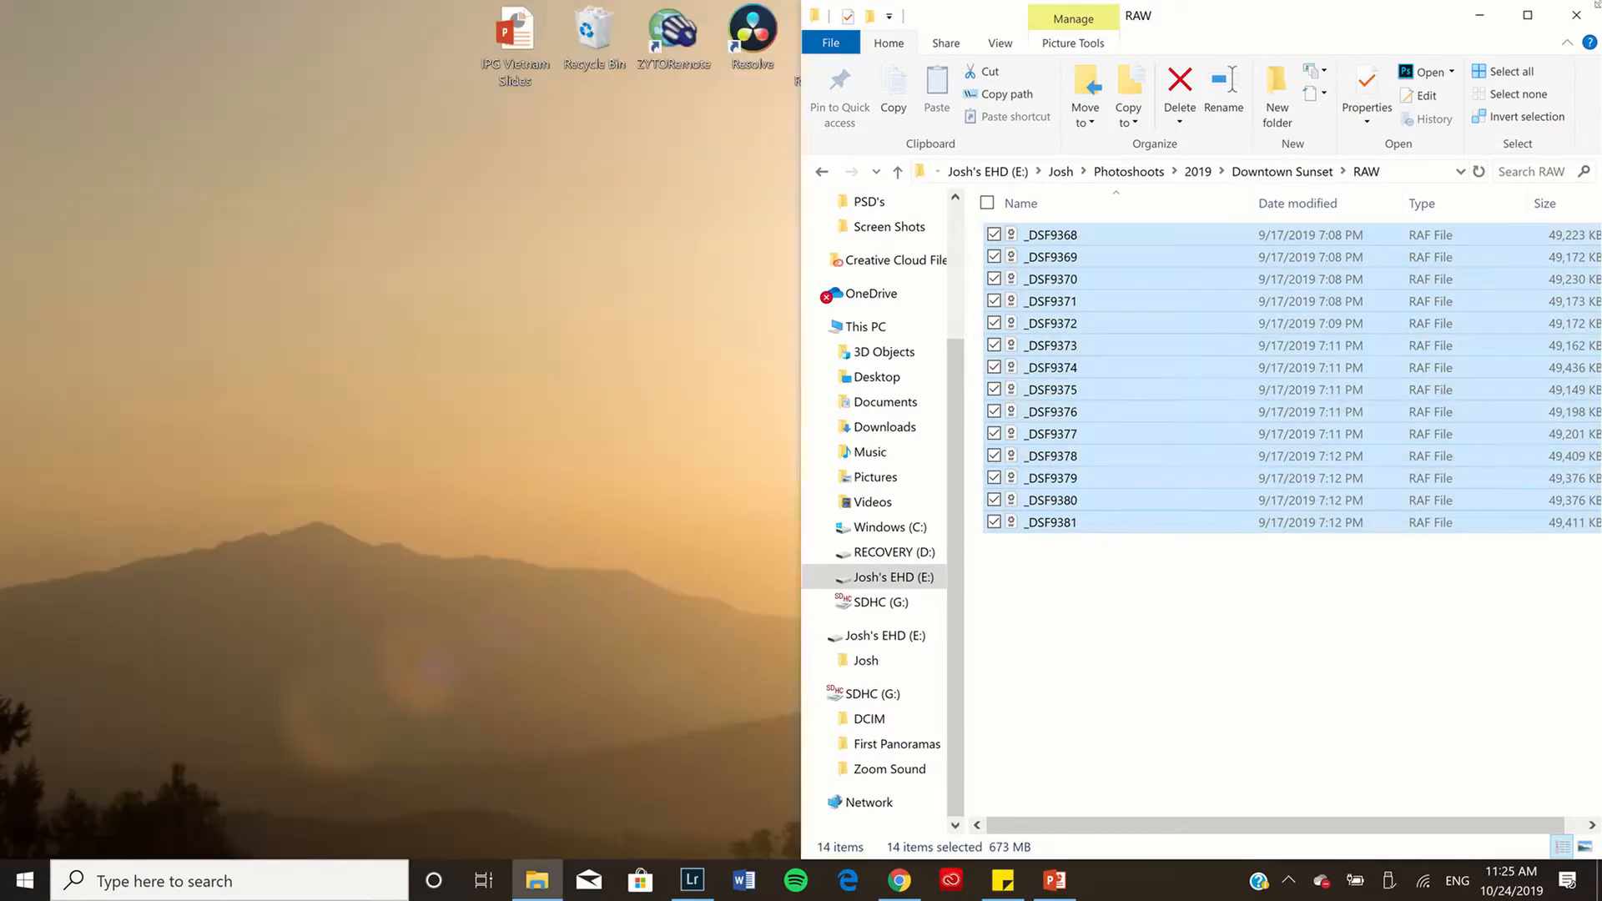
left_click(1593, 15)
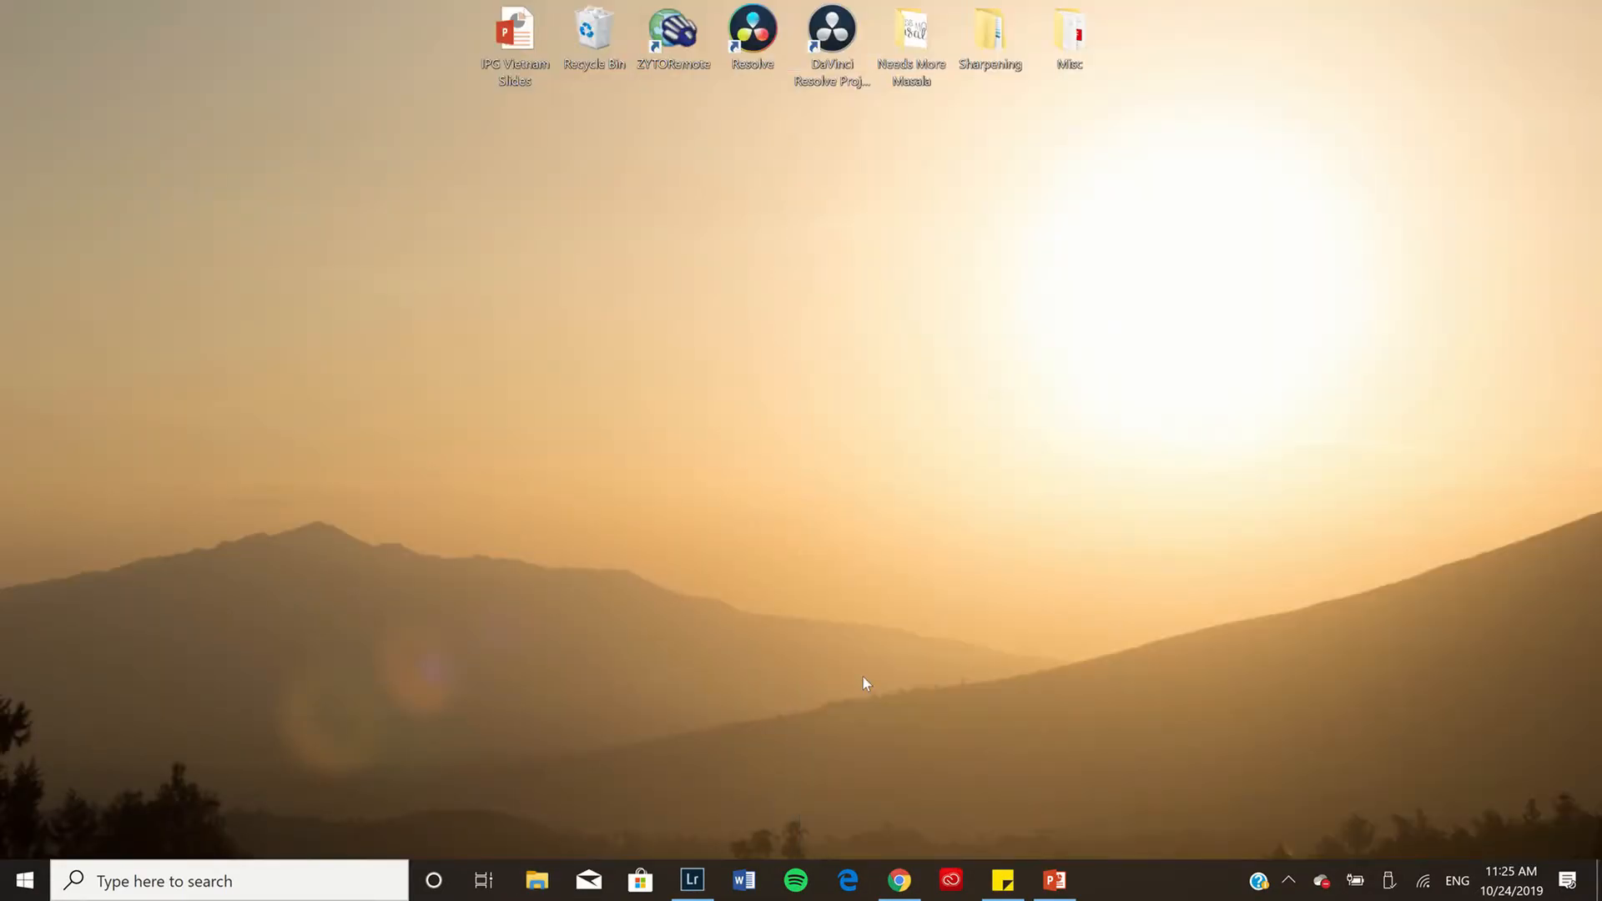
- Switch to Lightroom Classic's Library and create a new catalog named Catalog in Photoshoots > 2019 > Downtown Sunset on the external drive (E:)
left_click(692, 881)
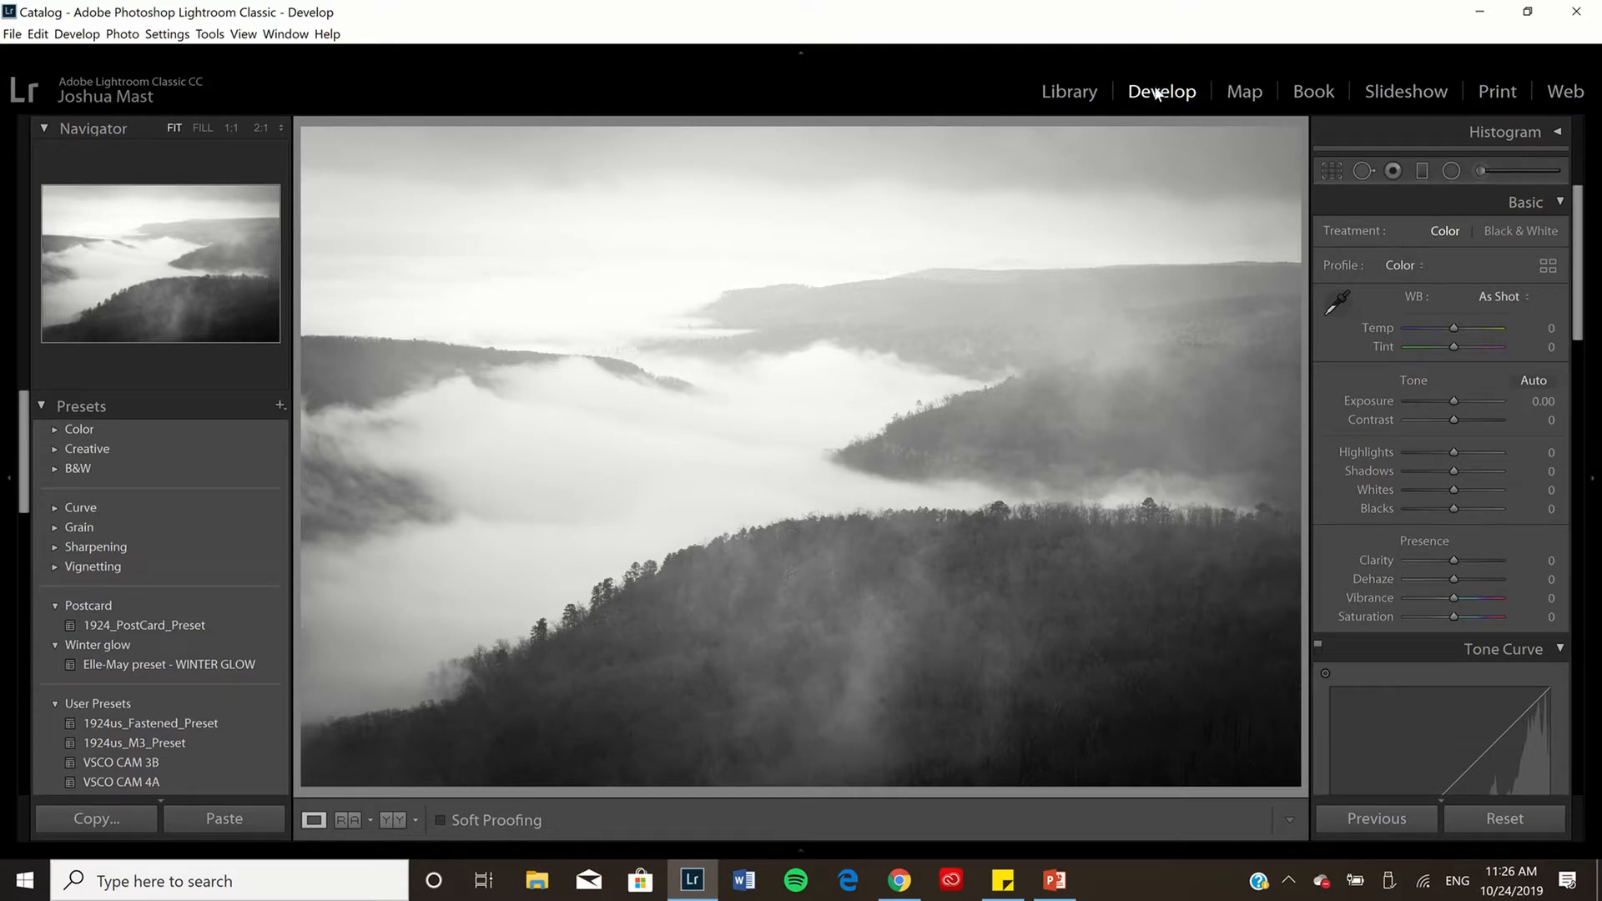
left_click(1063, 92)
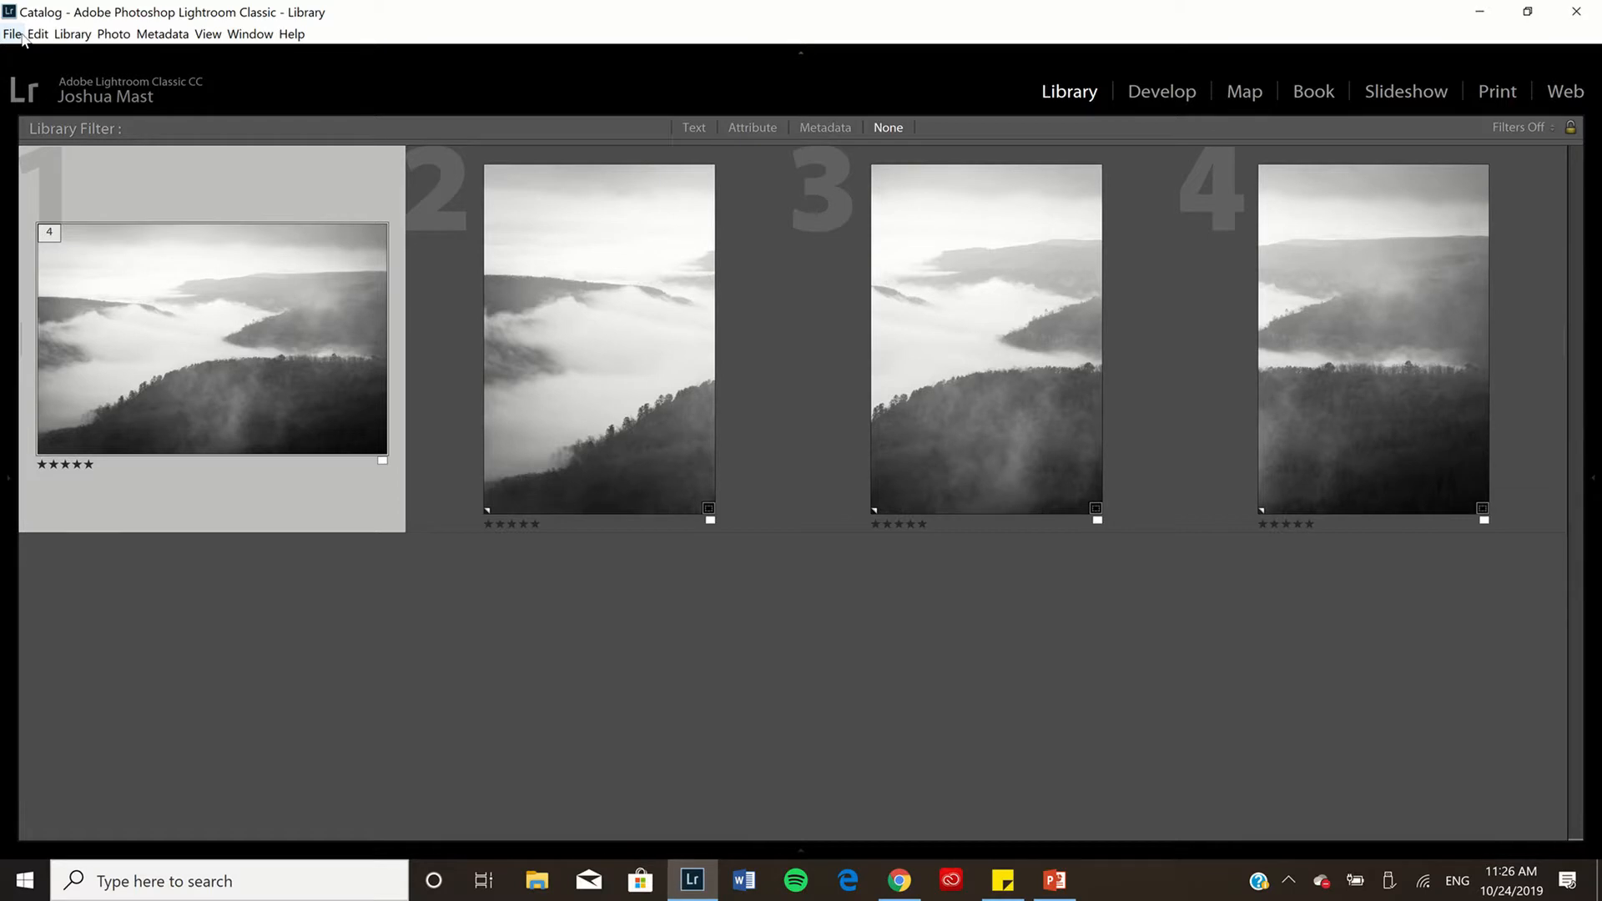
left_click(17, 37)
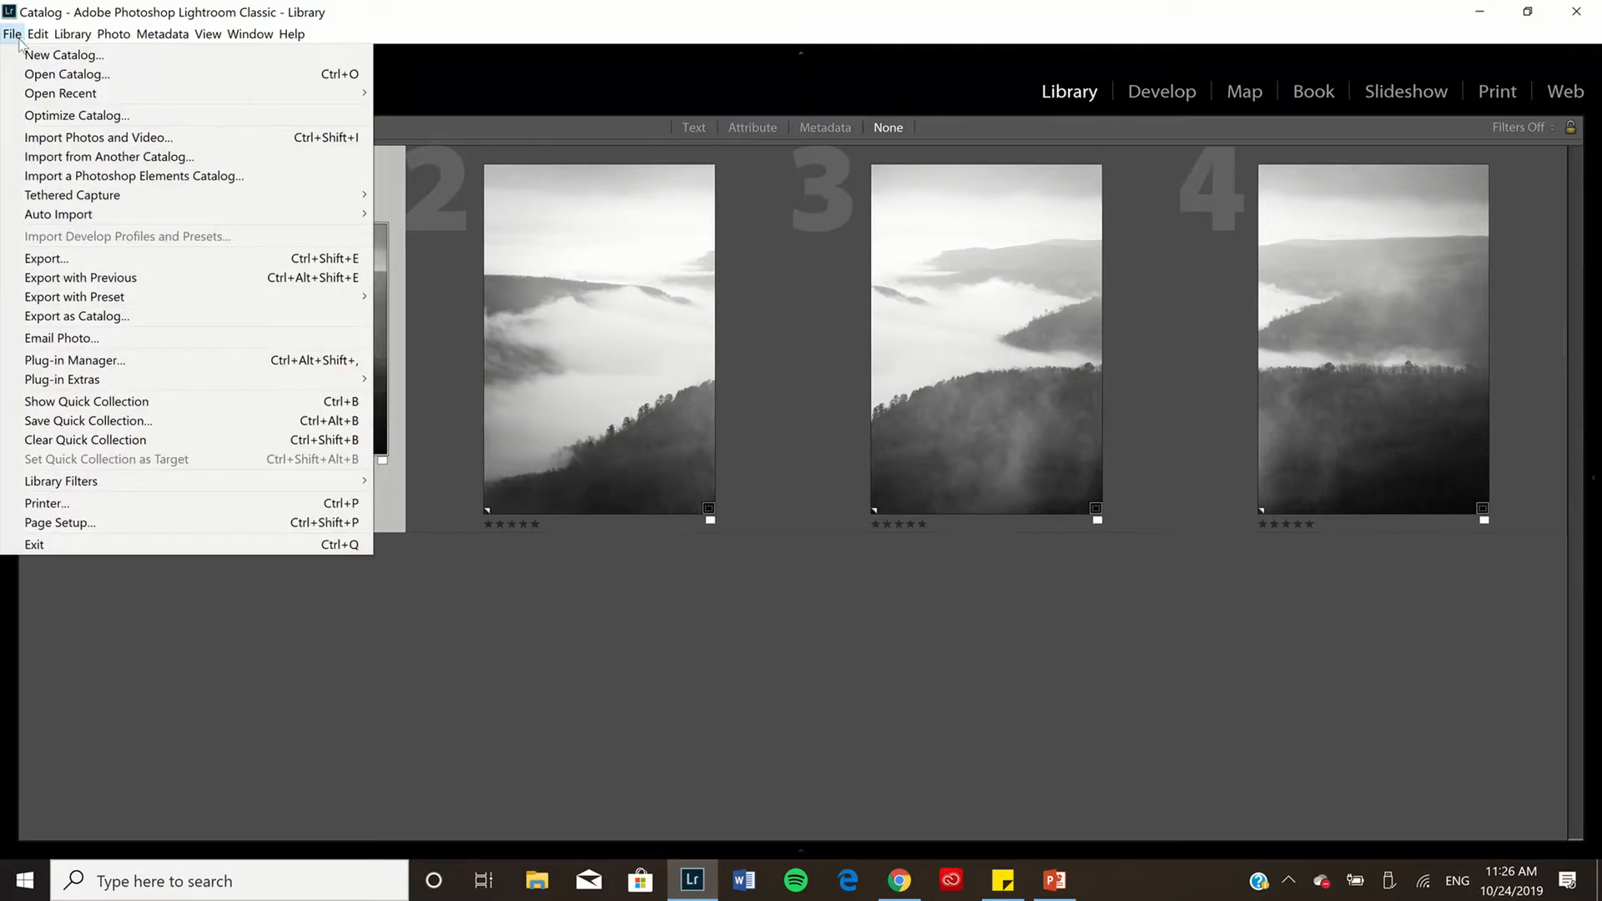
left_click(29, 57)
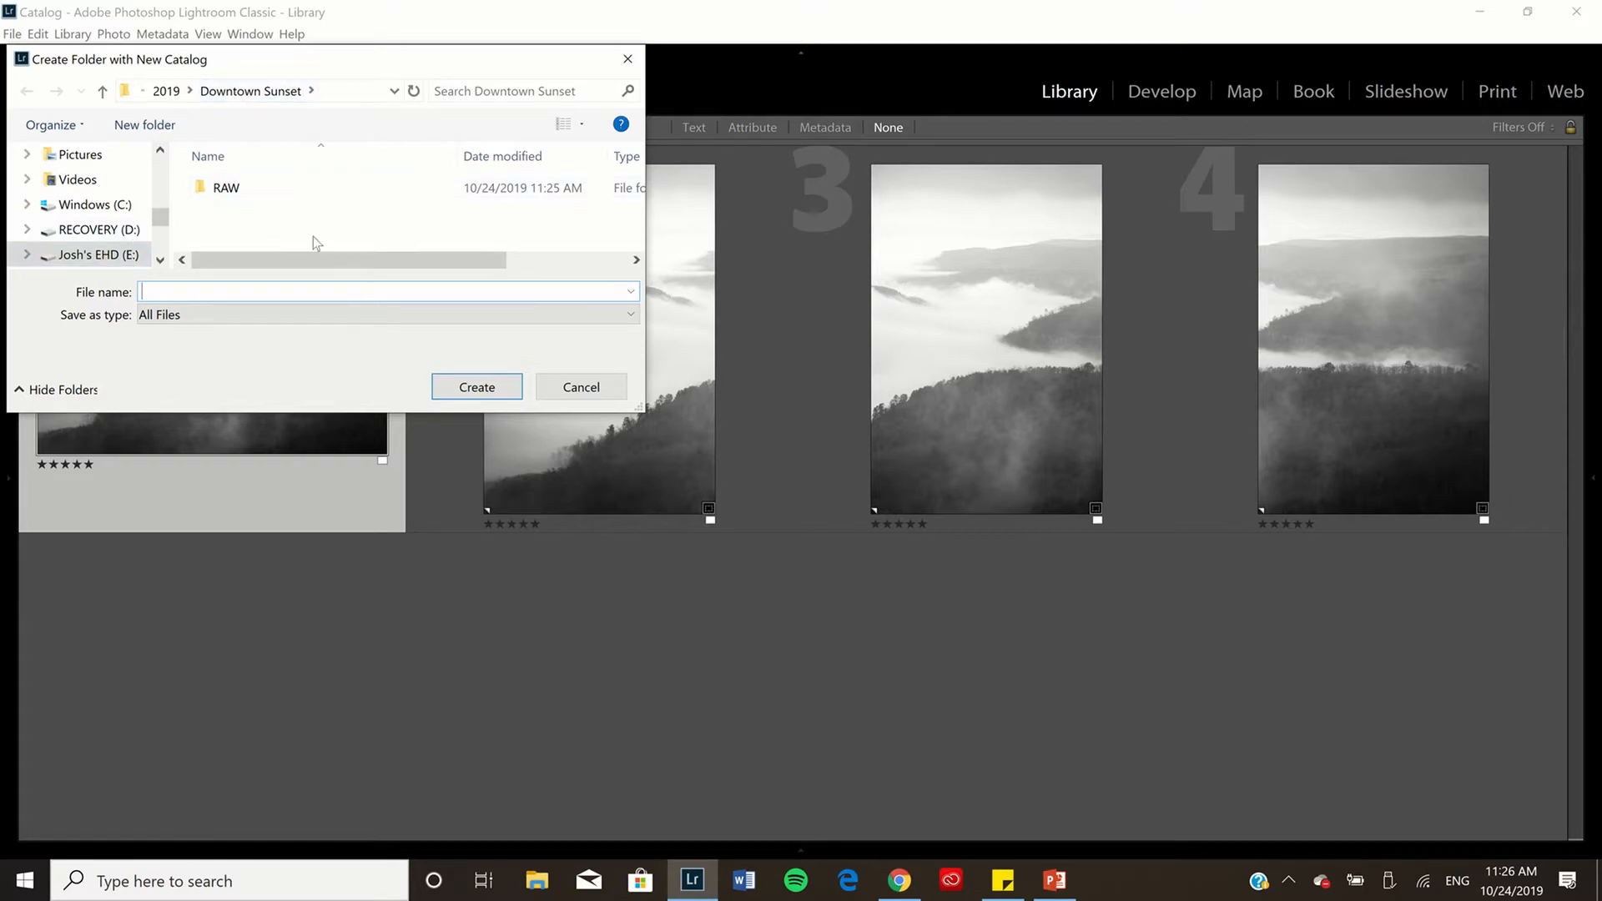
left_click_drag(639, 408, 1058, 708)
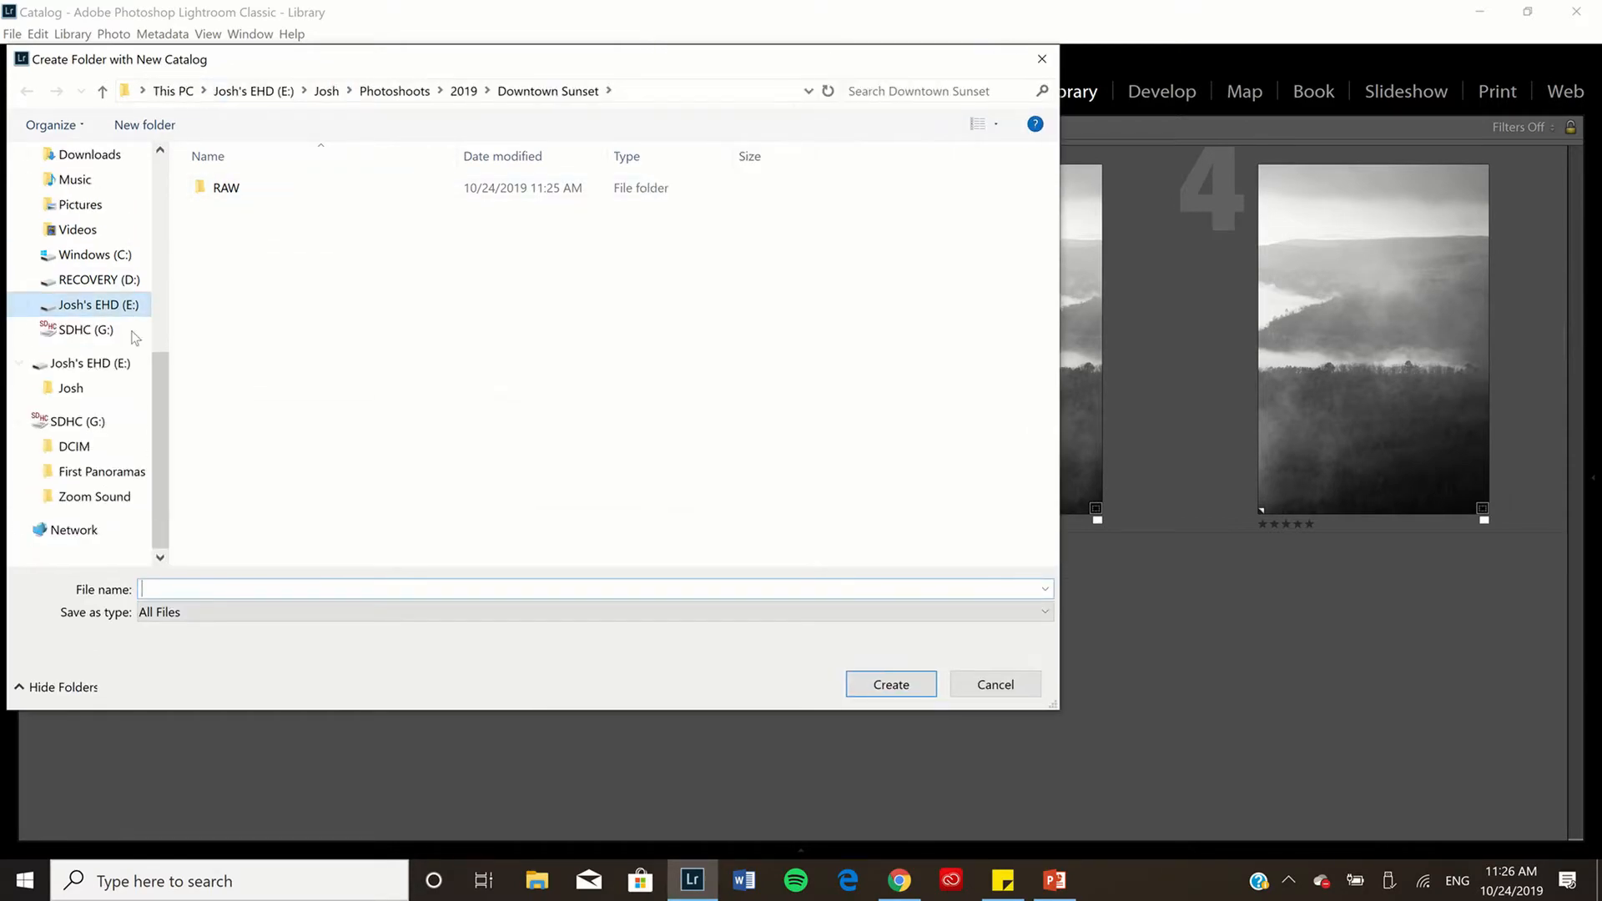
left_click(93, 307)
left_click(228, 191)
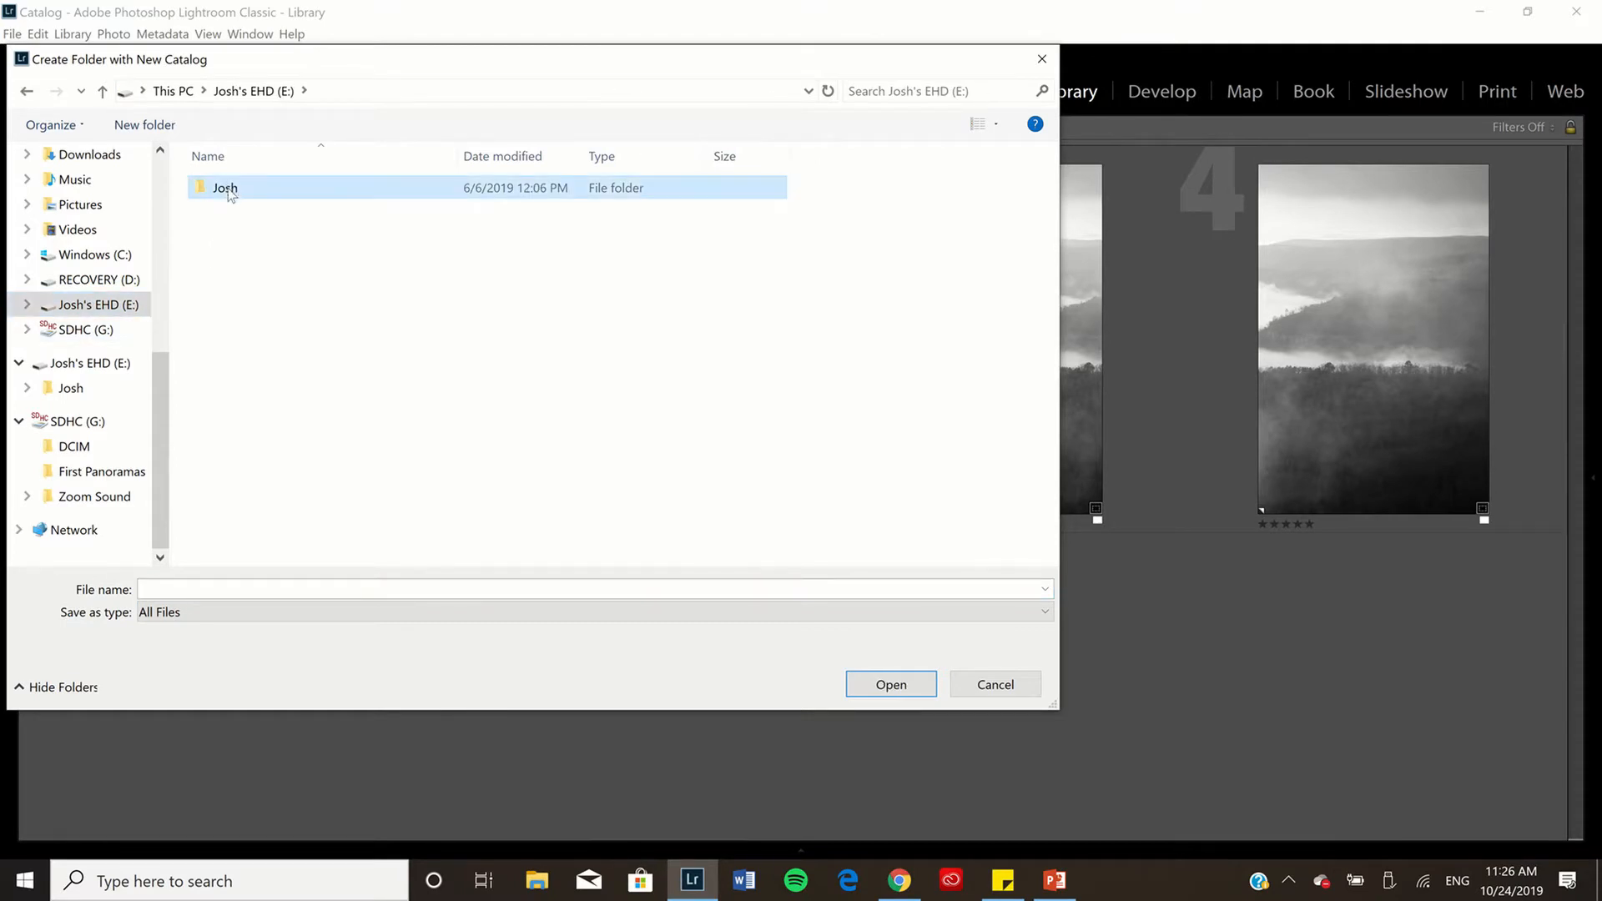
double_click(228, 192)
double_click(251, 252)
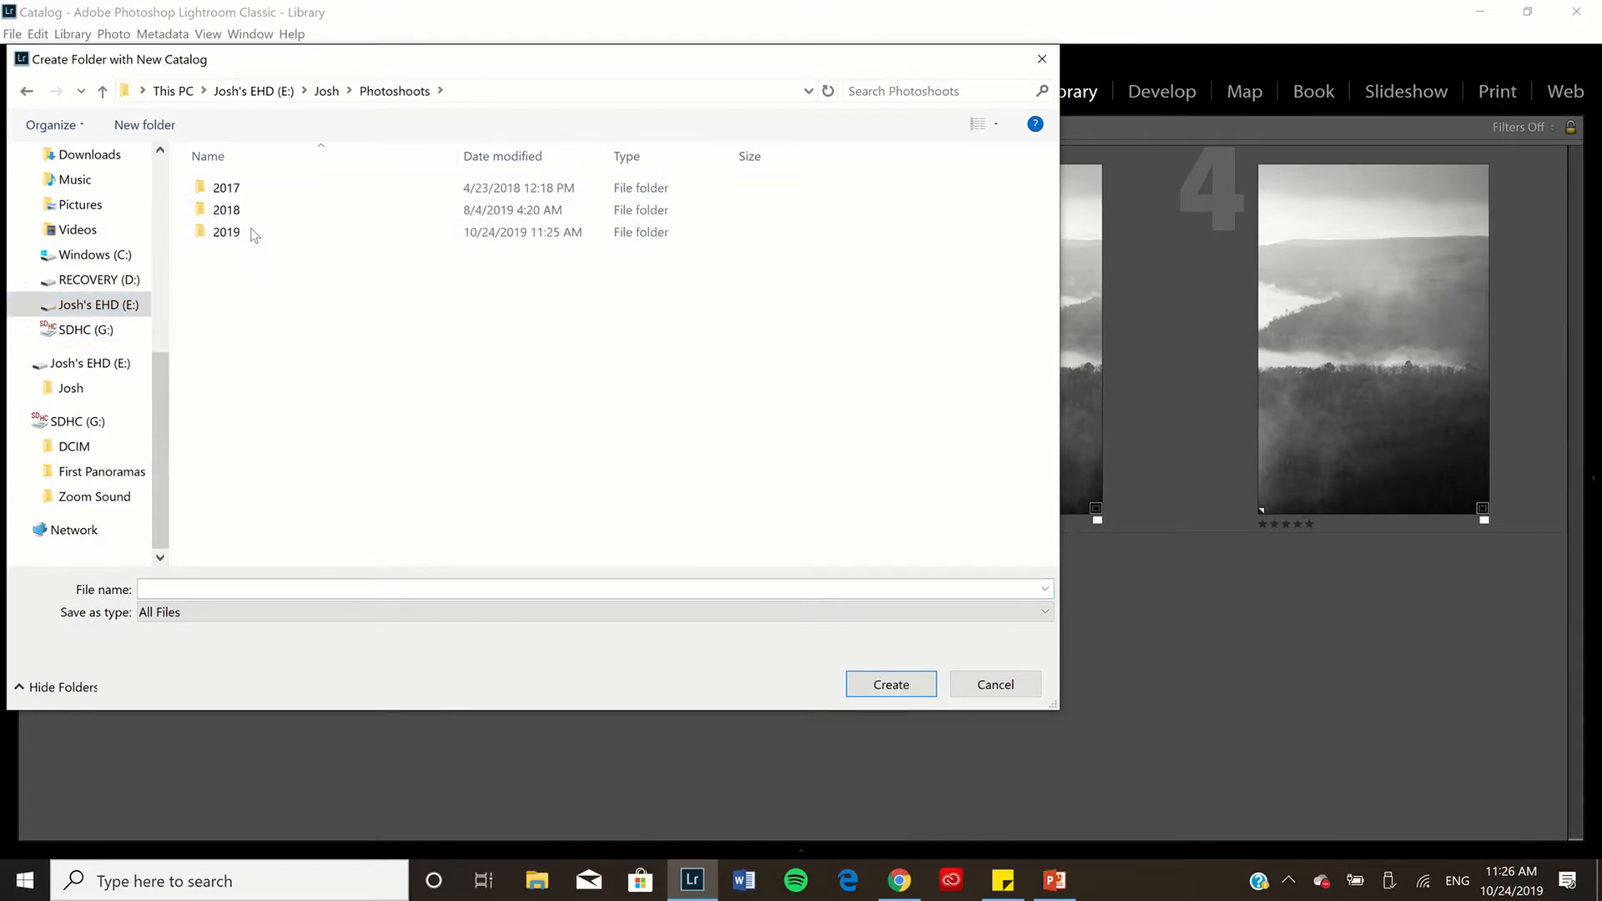
left_click(227, 233)
double_click(227, 233)
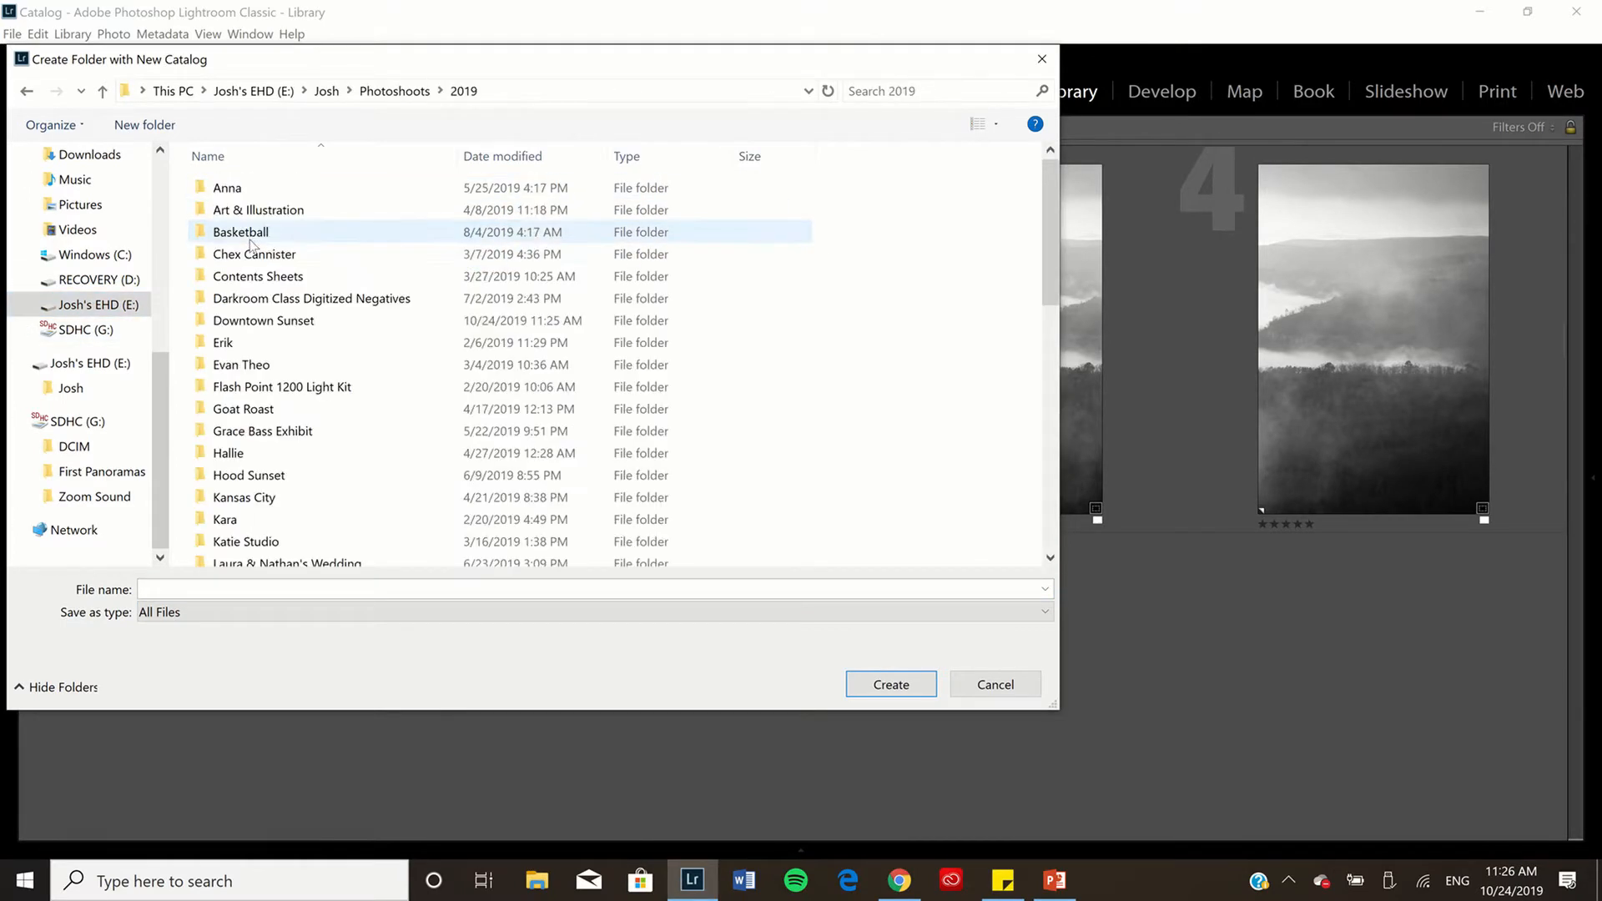
double_click(256, 318)
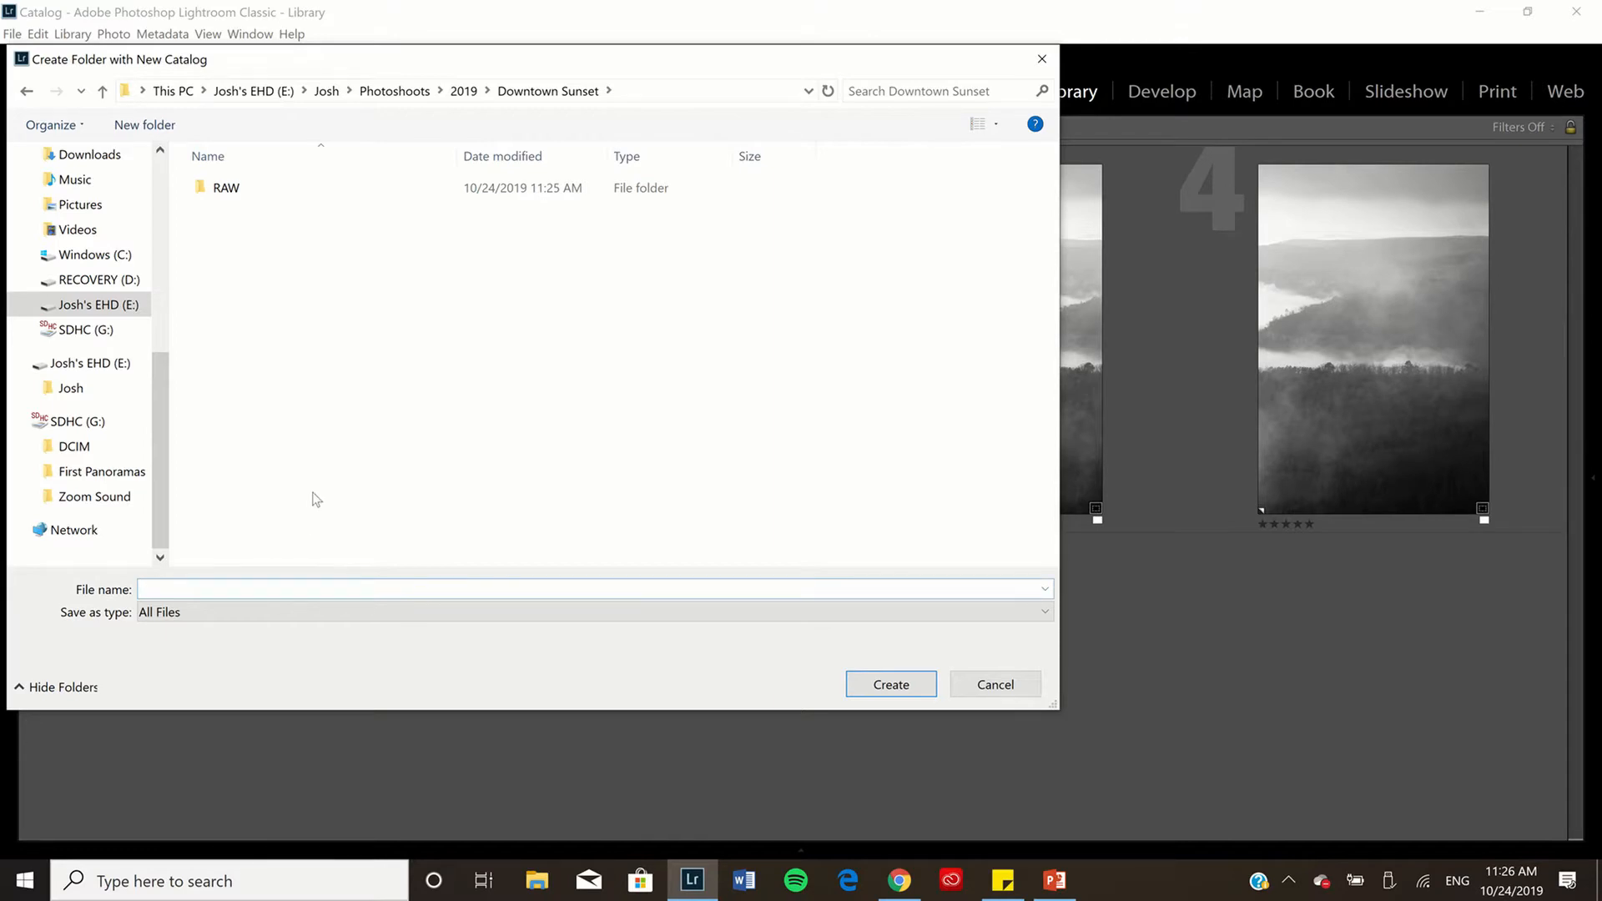
type("Catalog")
left_click(870, 688)
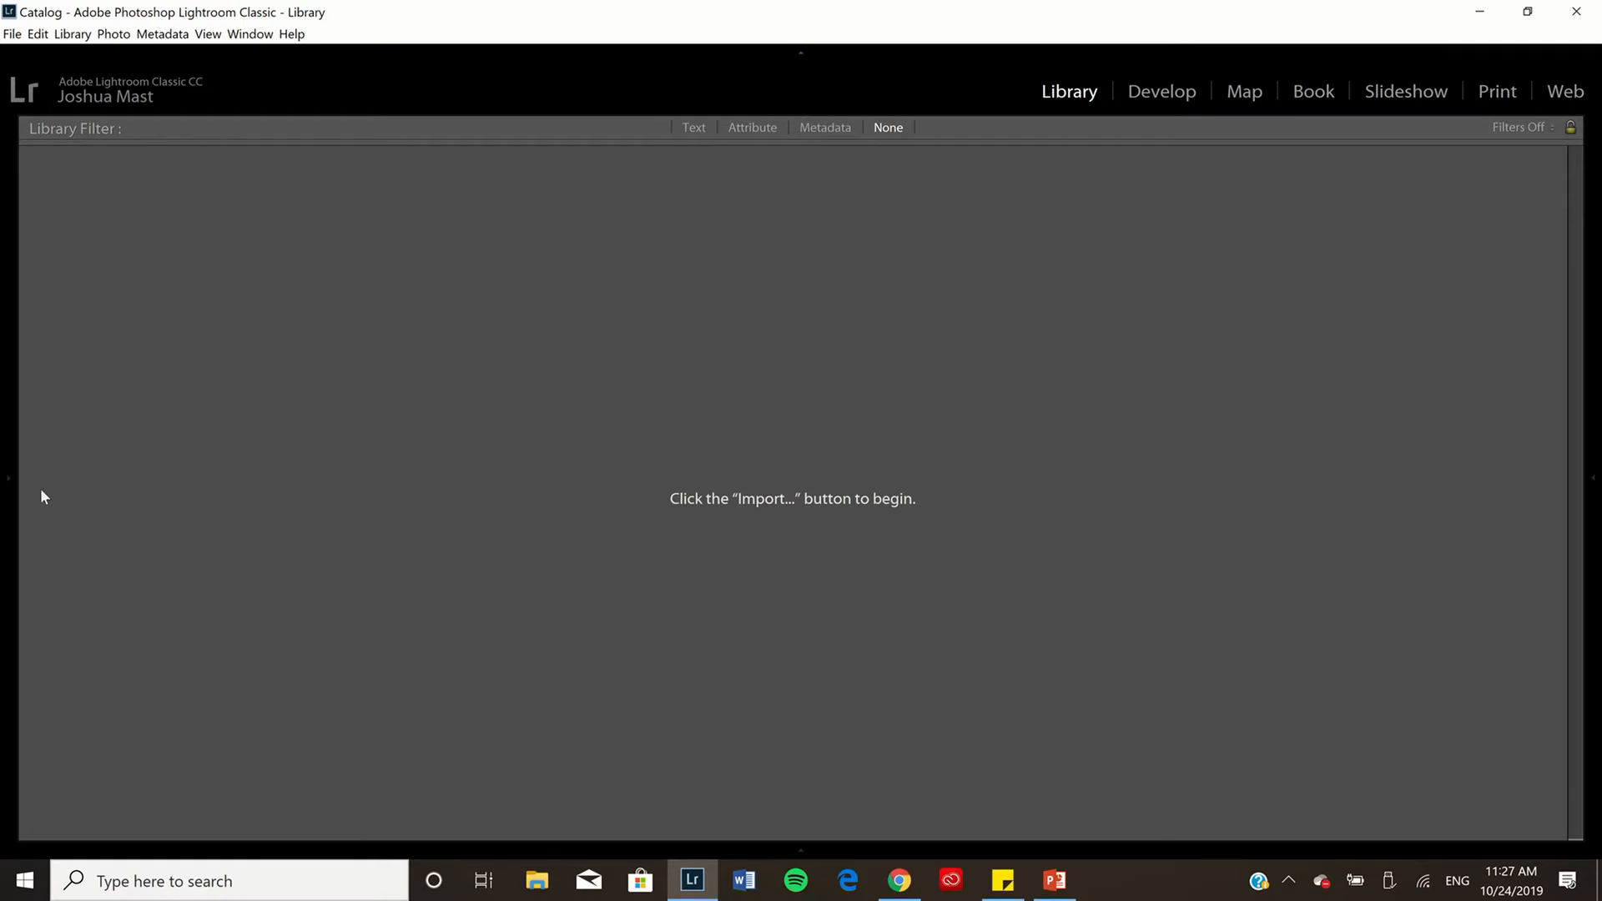
- Reveal the hidden side panels and the filmstrip in the Library module
left_click(8, 482)
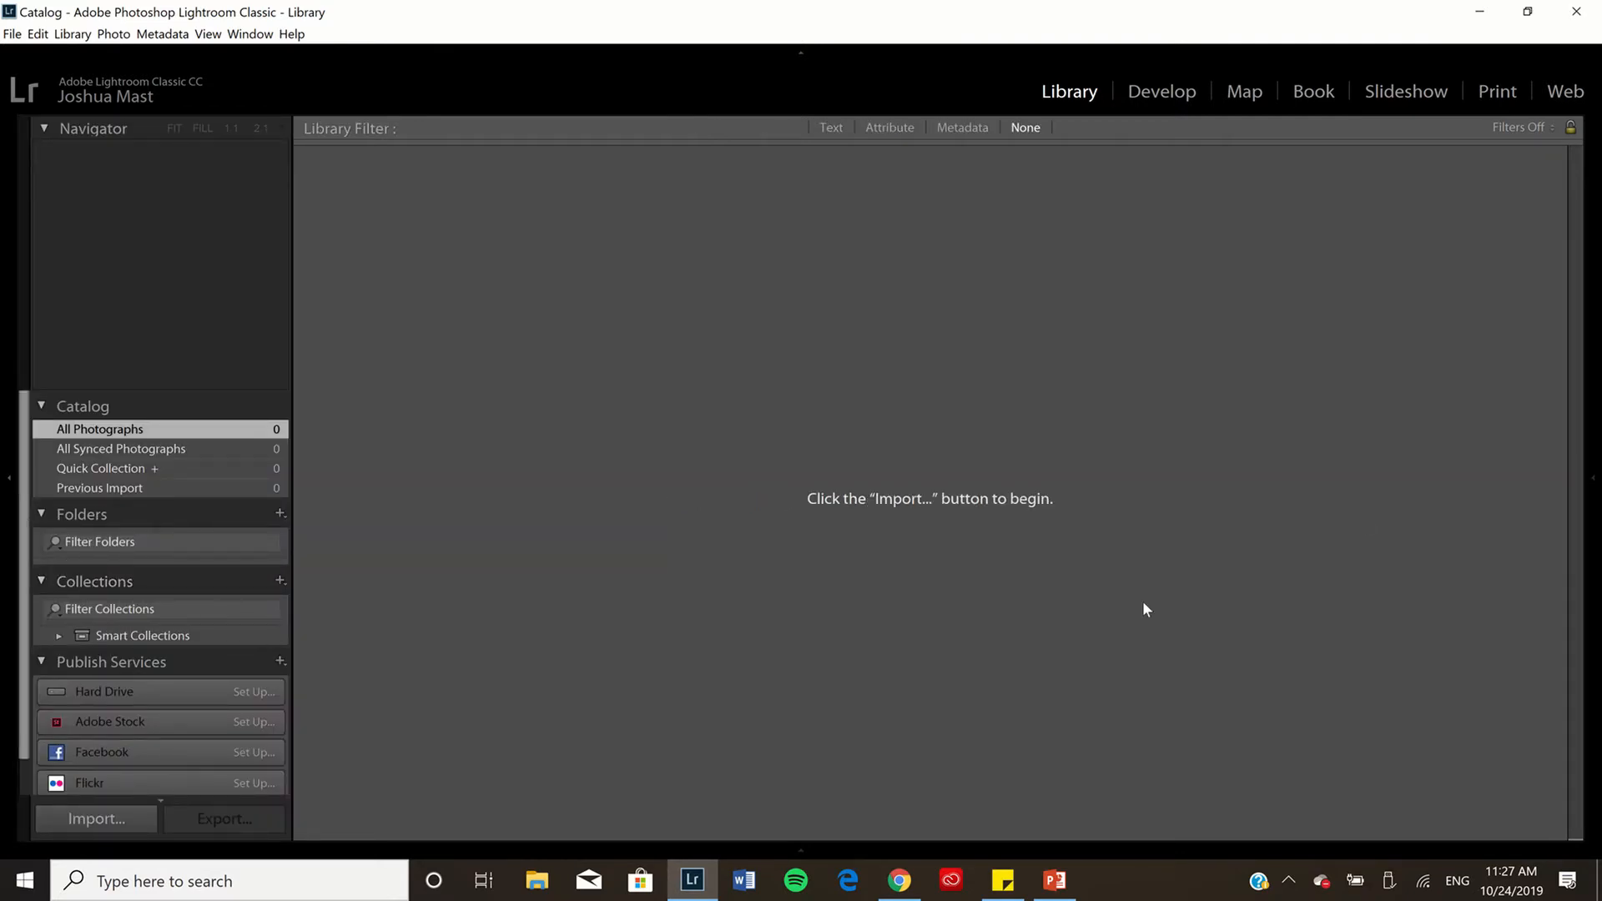
left_click(1594, 488)
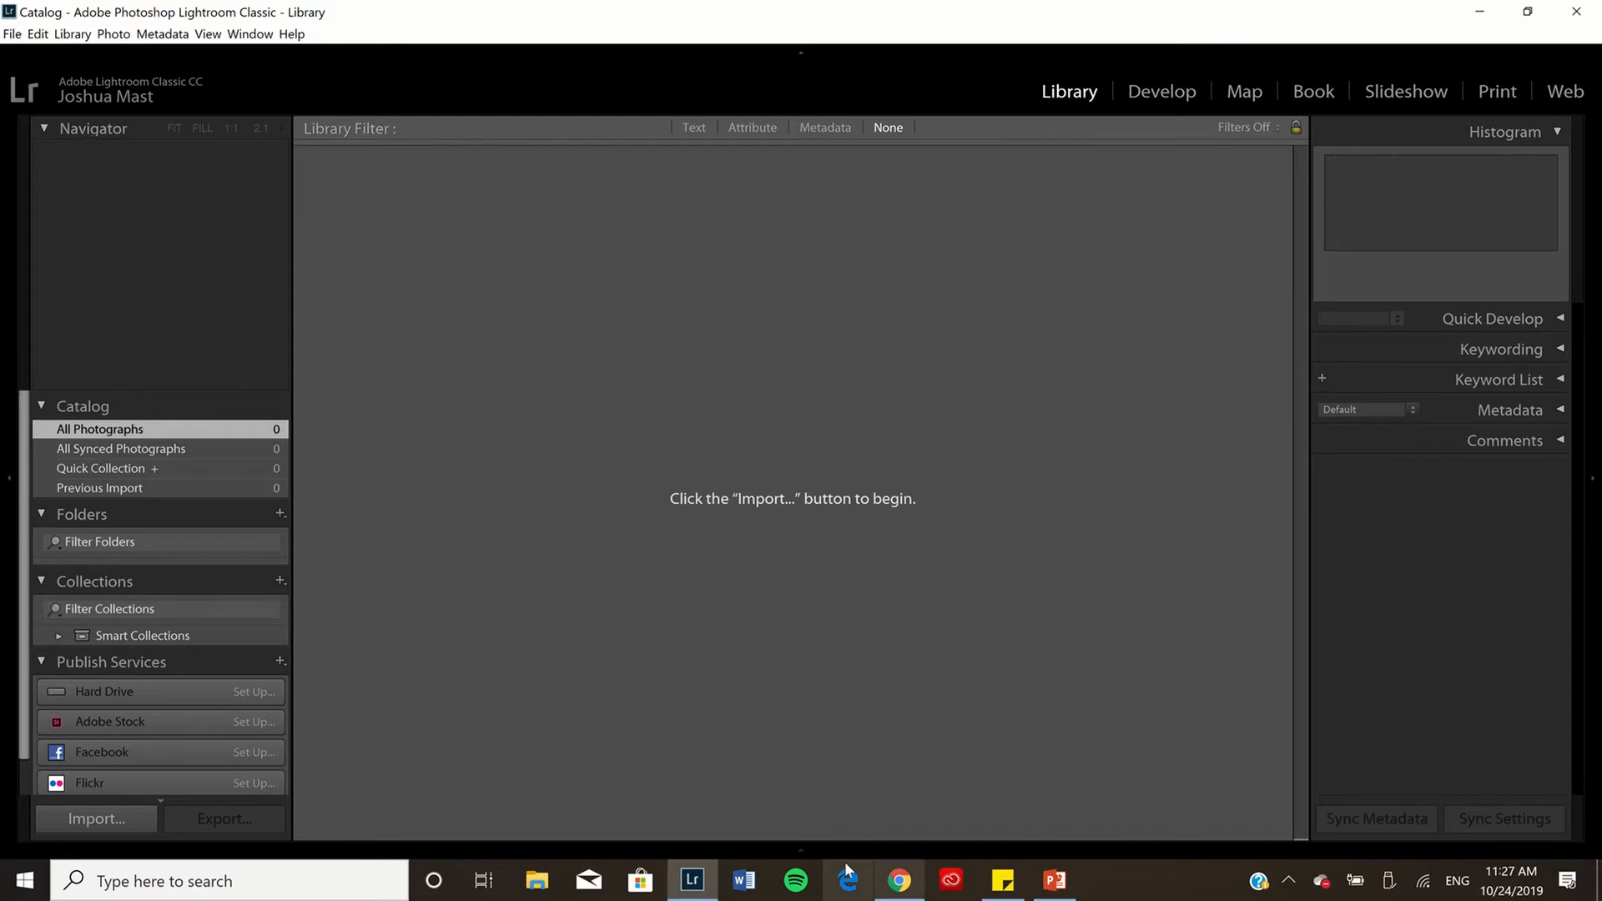
left_click(801, 849)
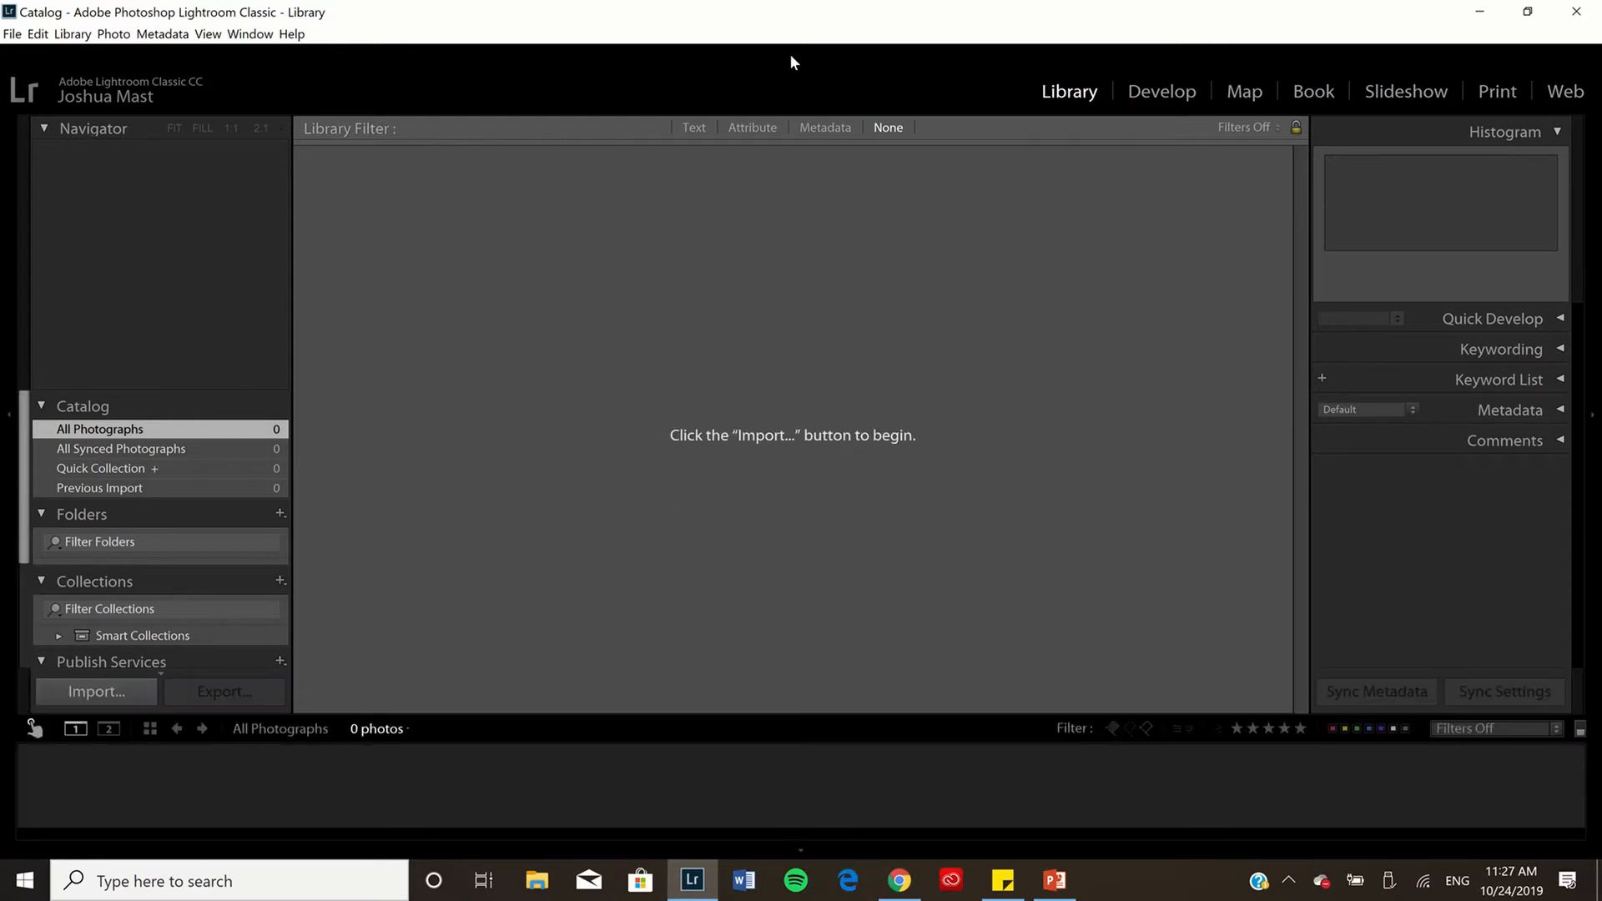
- Hide the side panel holding the Navigator and Catalog sections, and reveal it again
left_click(10, 433)
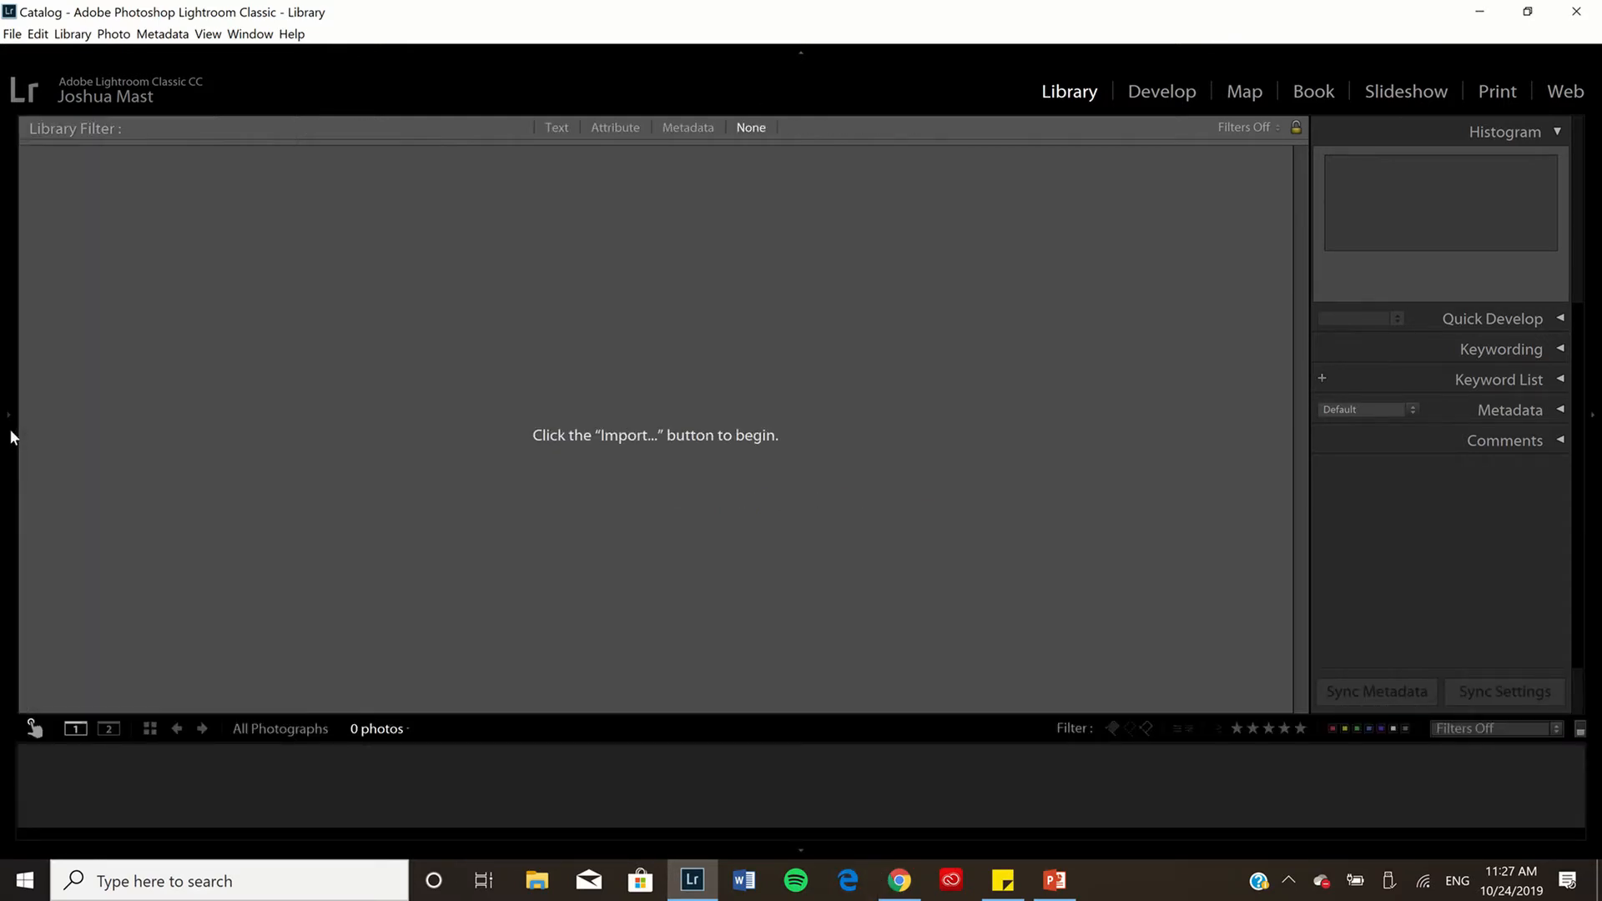
left_click(7, 417)
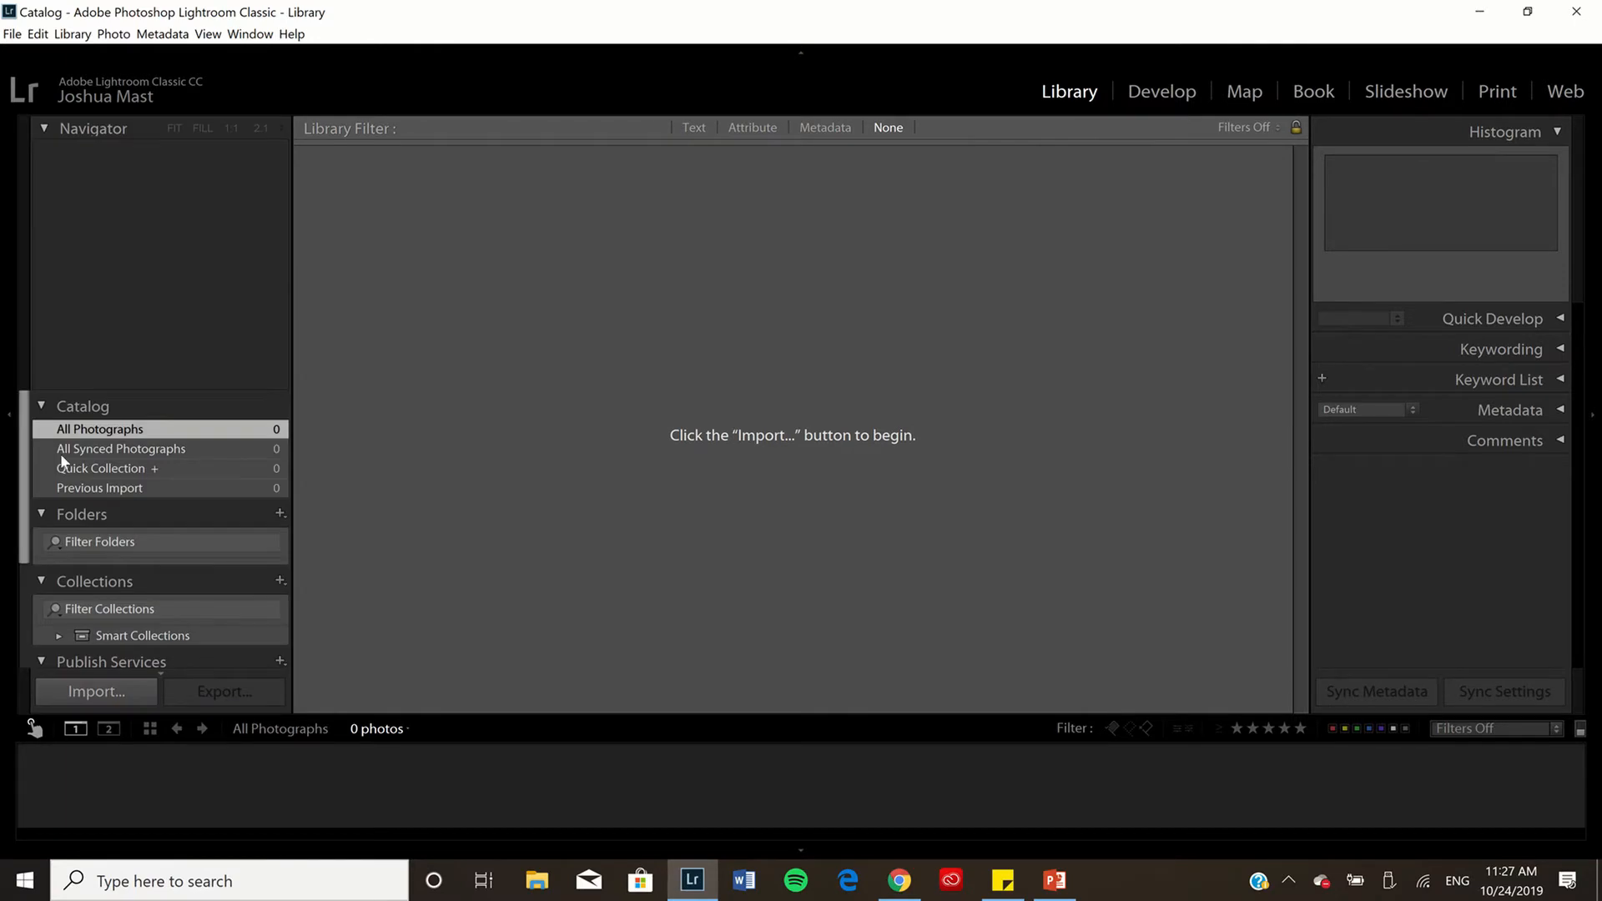
- Start a photo import and choose Photoshoots > 2019 > Downtown Sunset on the external drive (E:) as the source
left_click(107, 697)
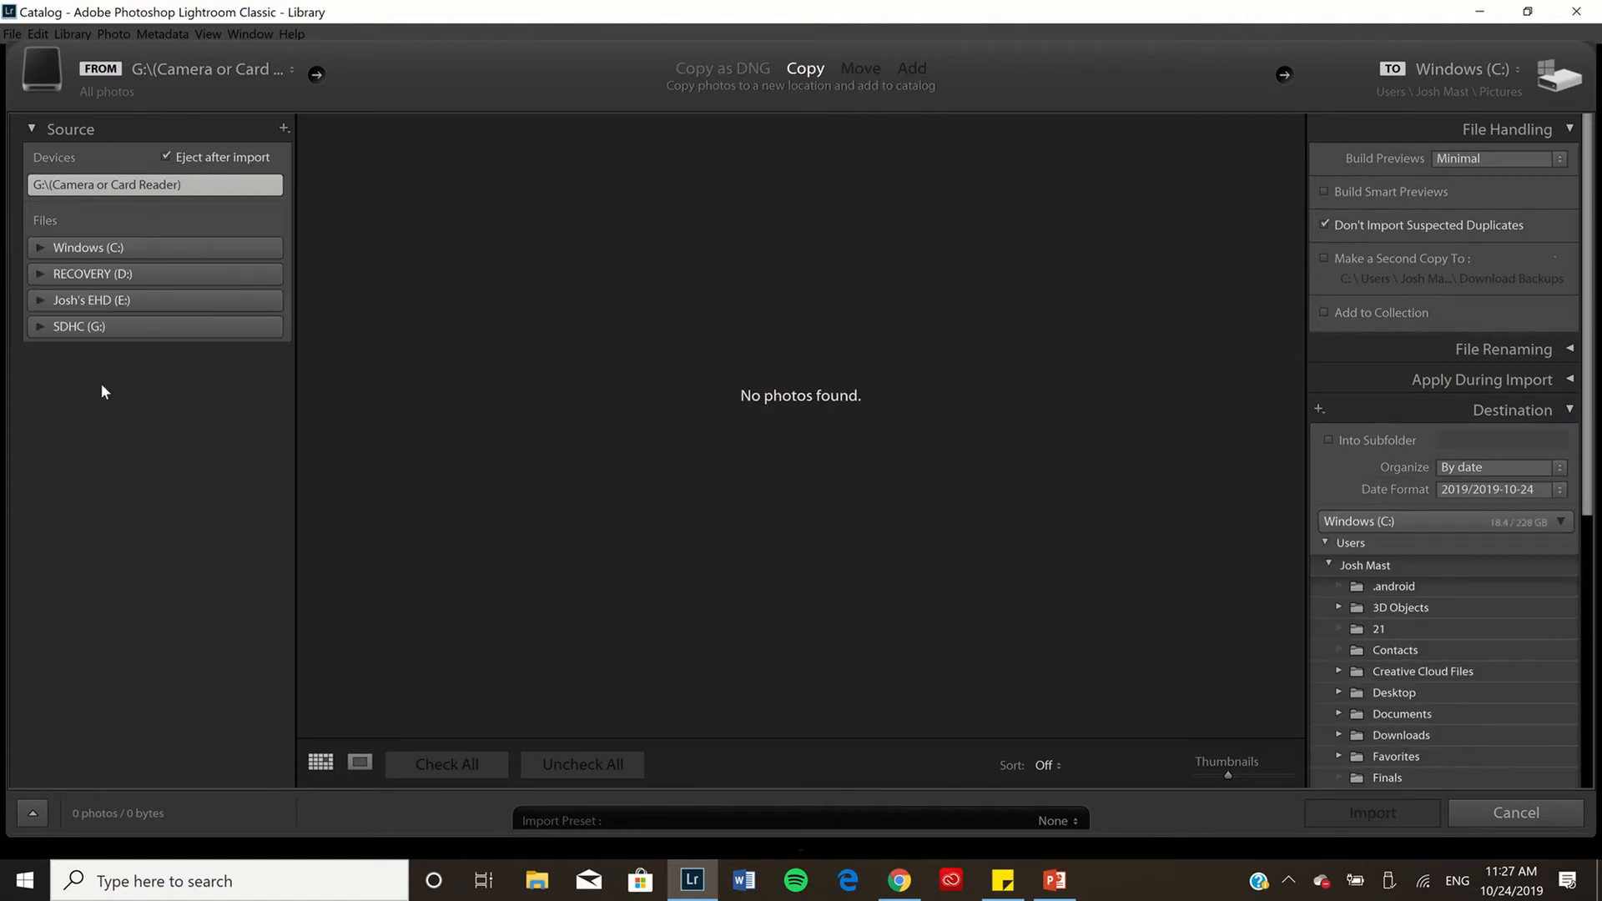
left_click(38, 299)
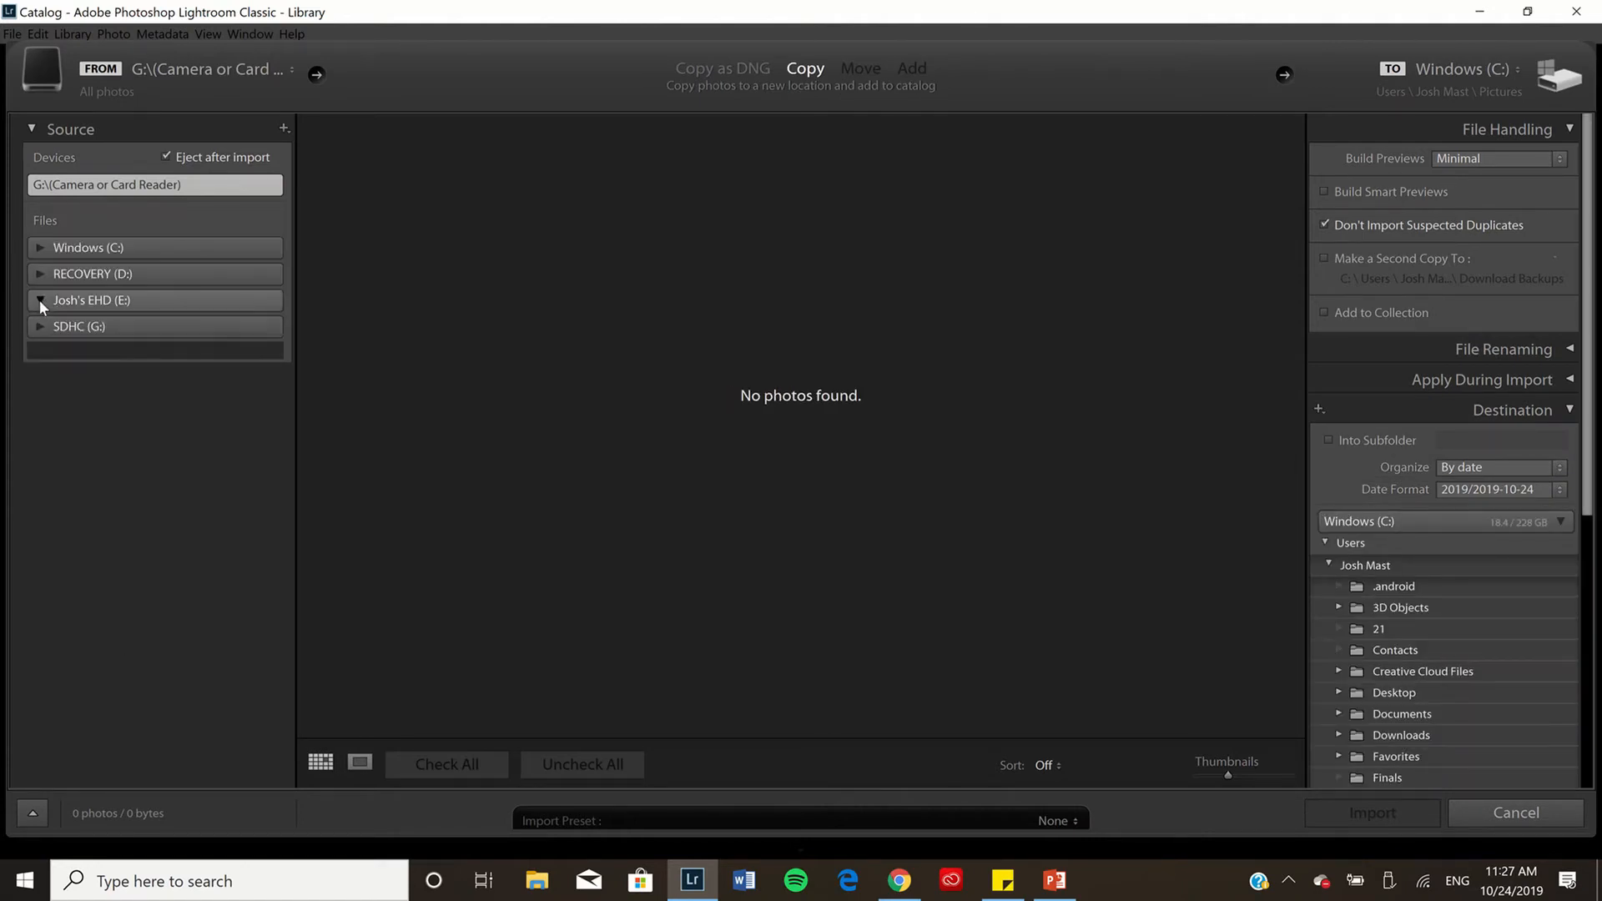
left_click(45, 322)
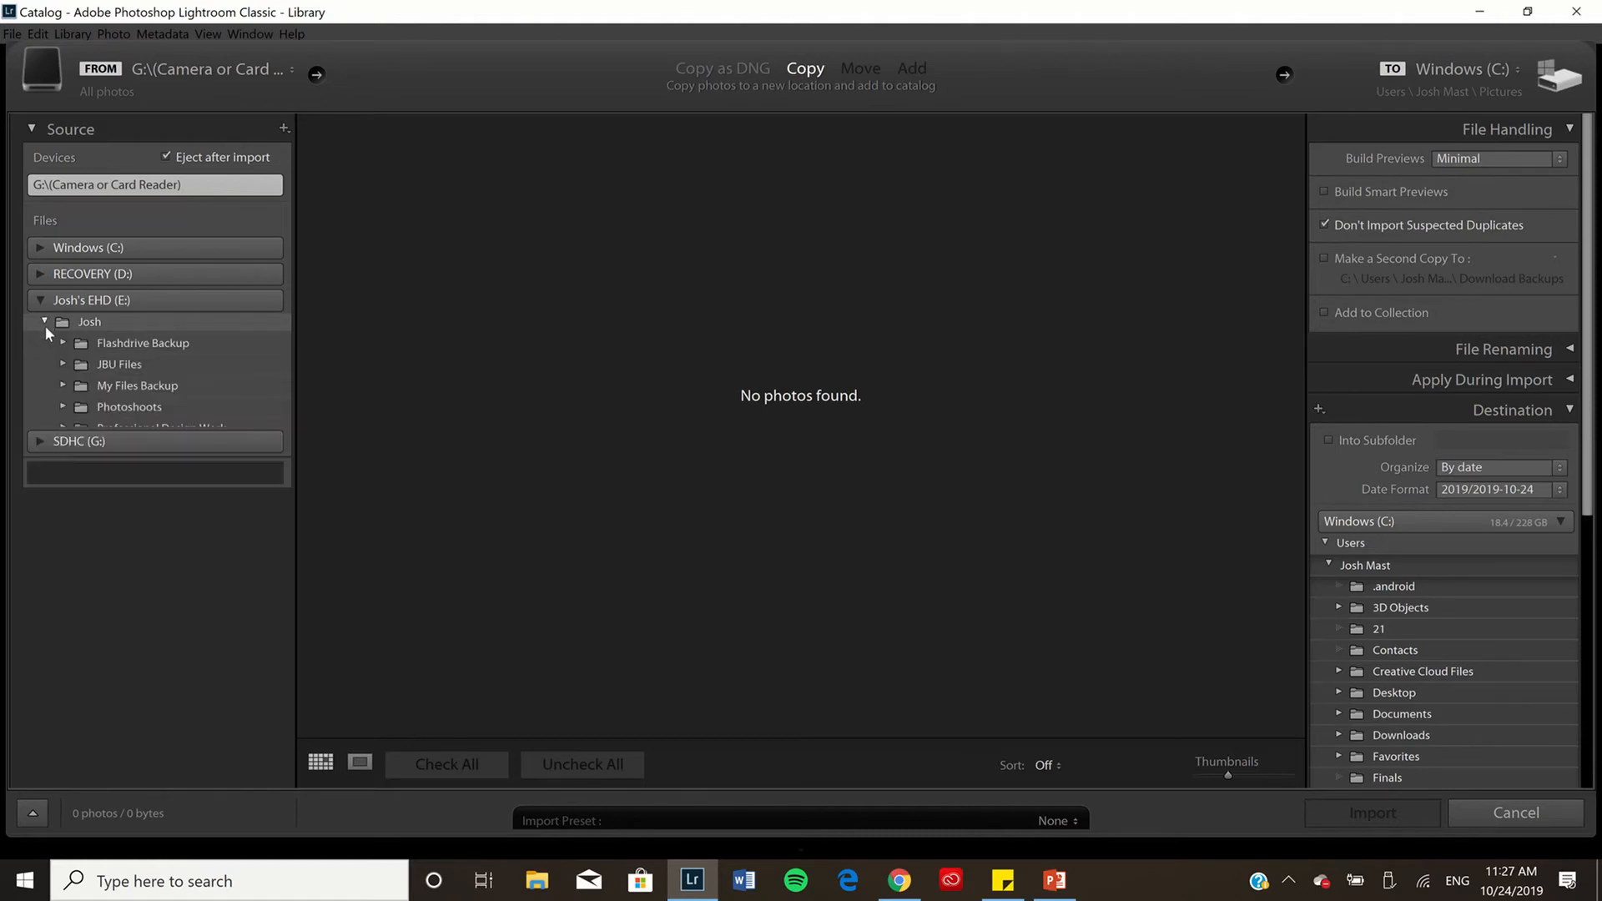
left_click(61, 406)
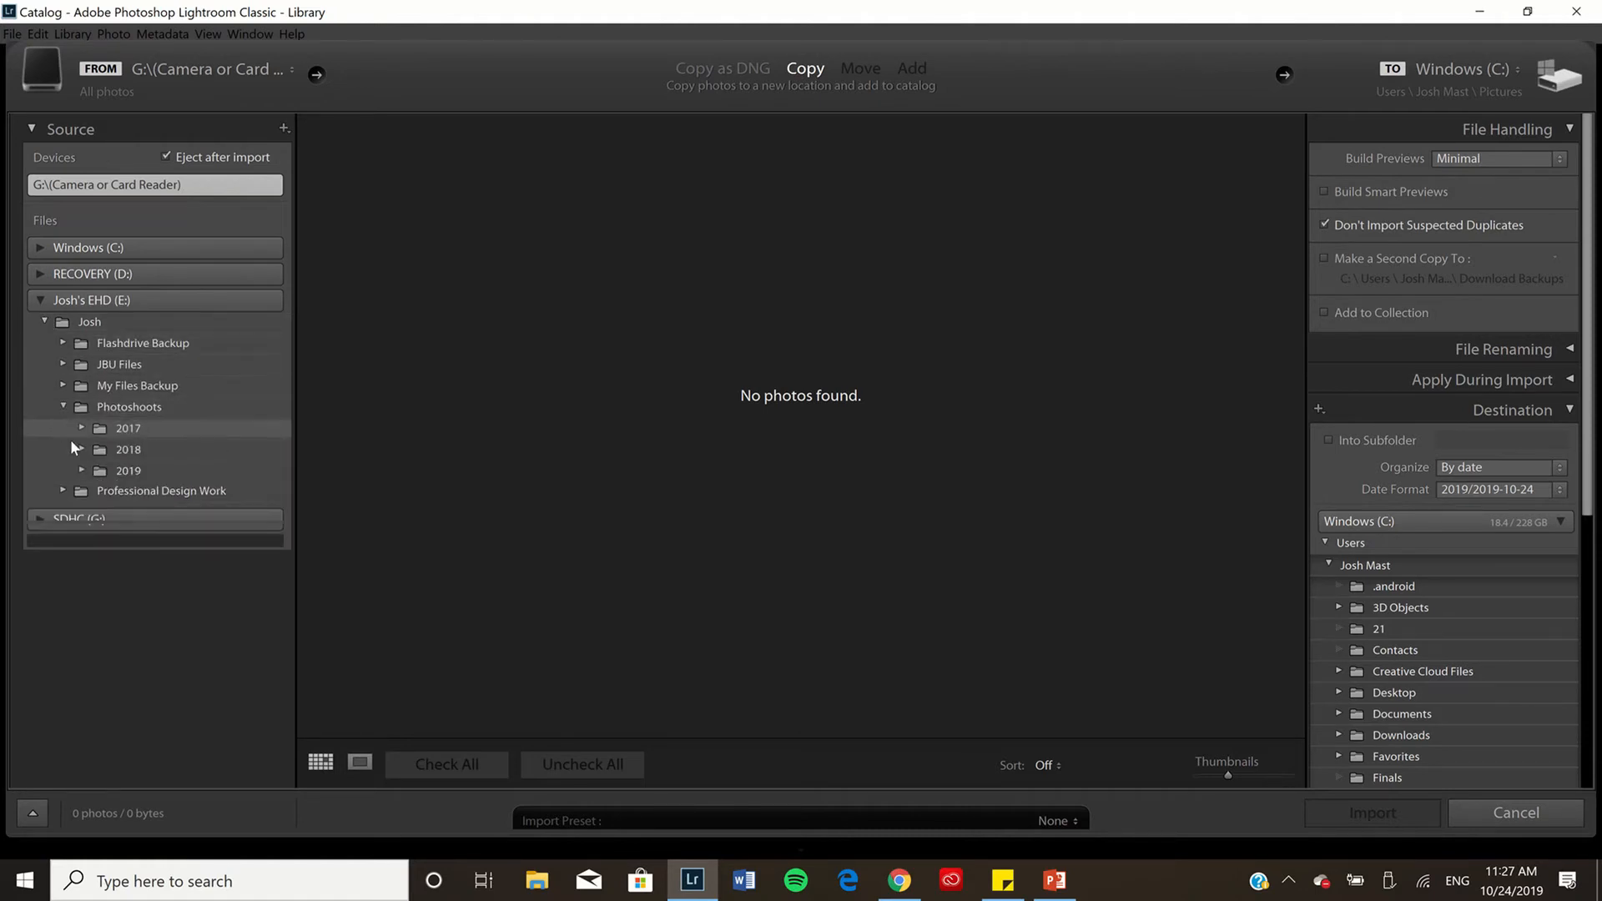
left_click(77, 470)
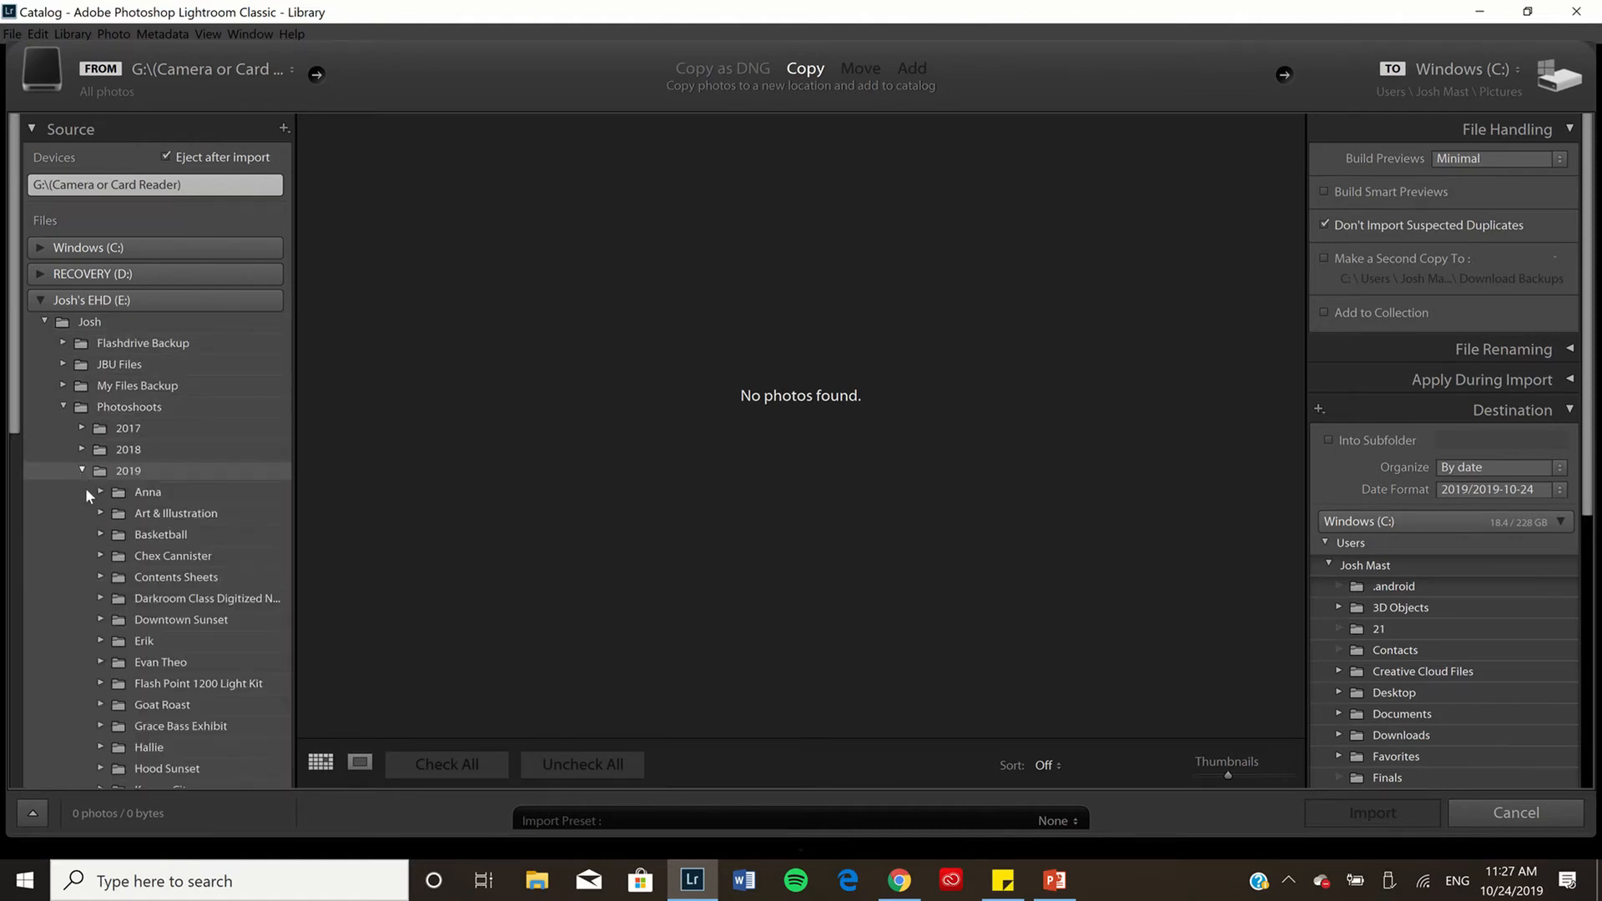
left_click(153, 617)
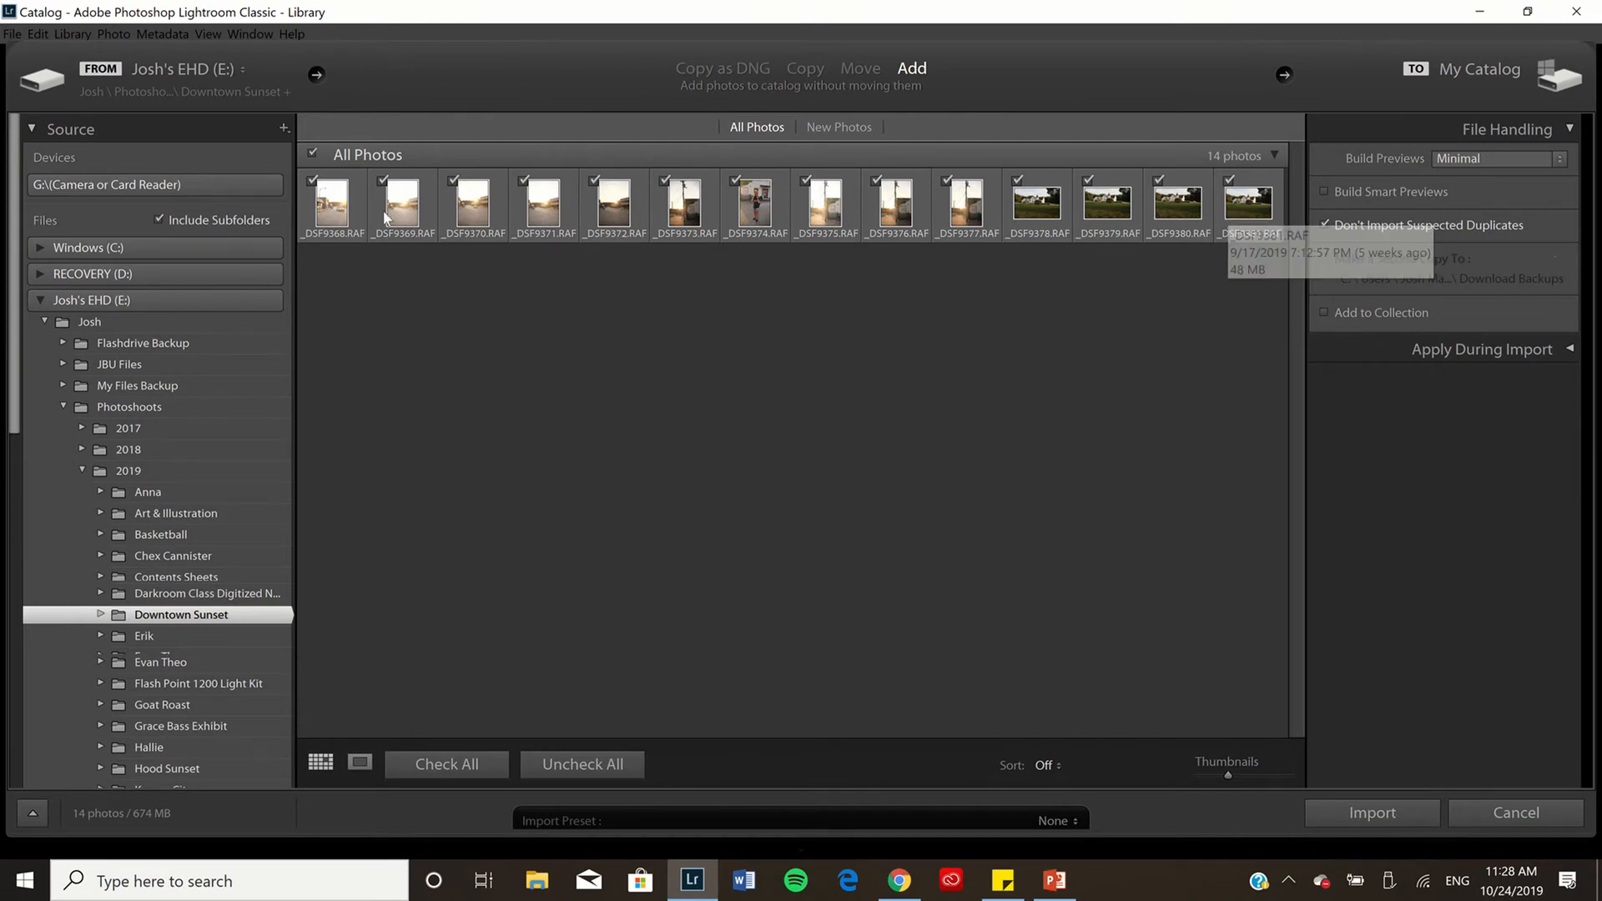
- Exclude the five photos _DSF9368.RAF to _DSF9372.RAF from the import together, and include them again
mouse_move(329, 221)
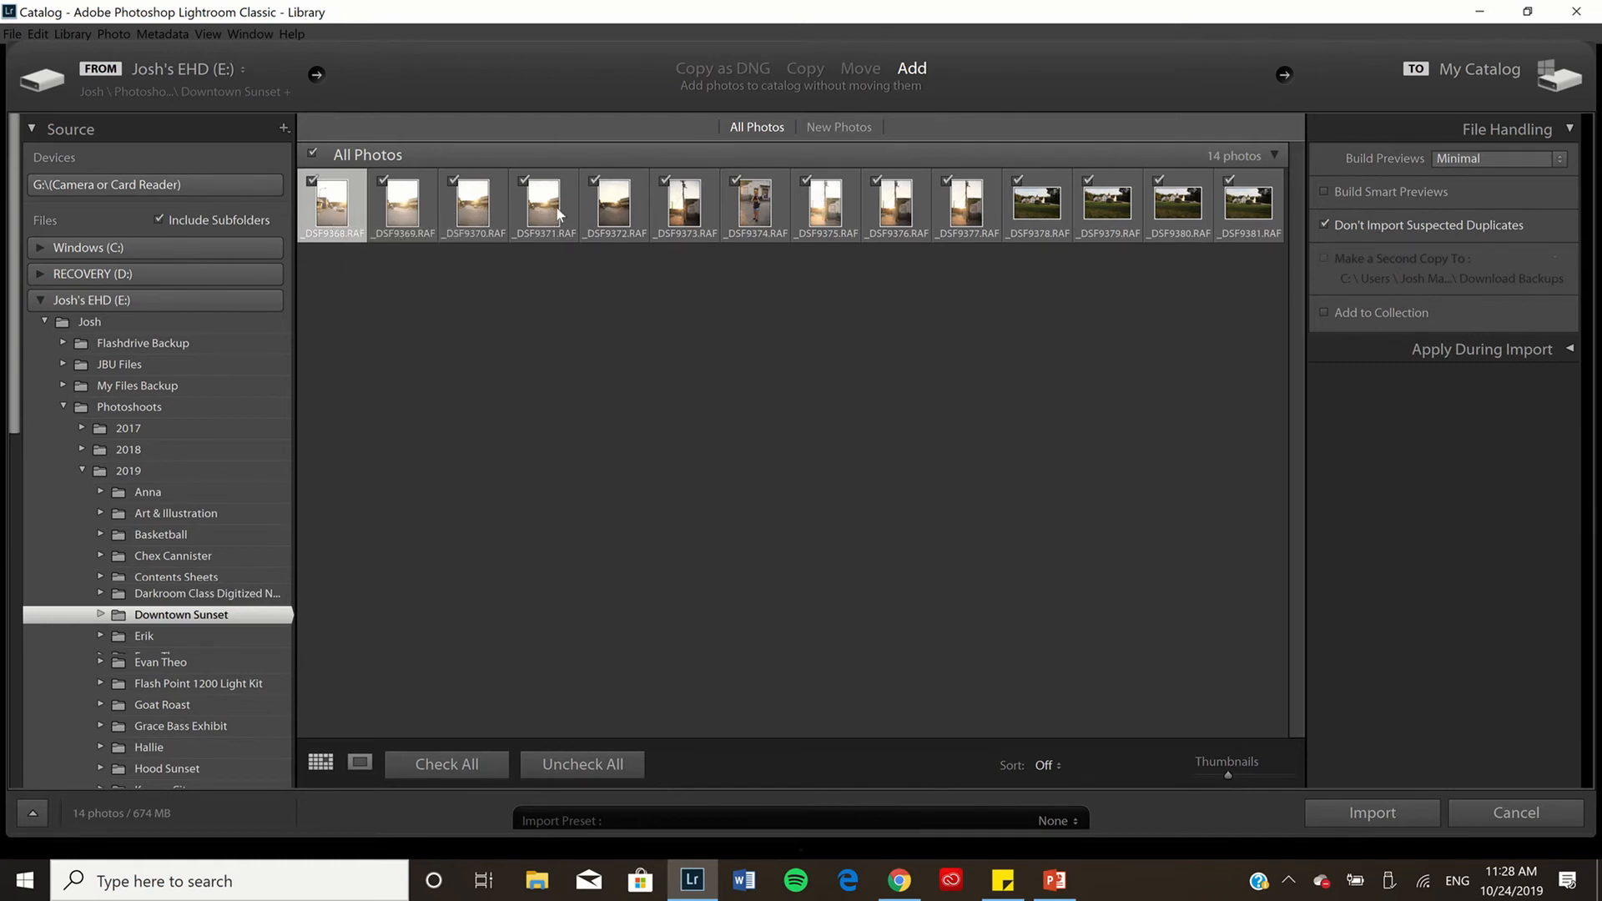
left_click(604, 209, "shift")
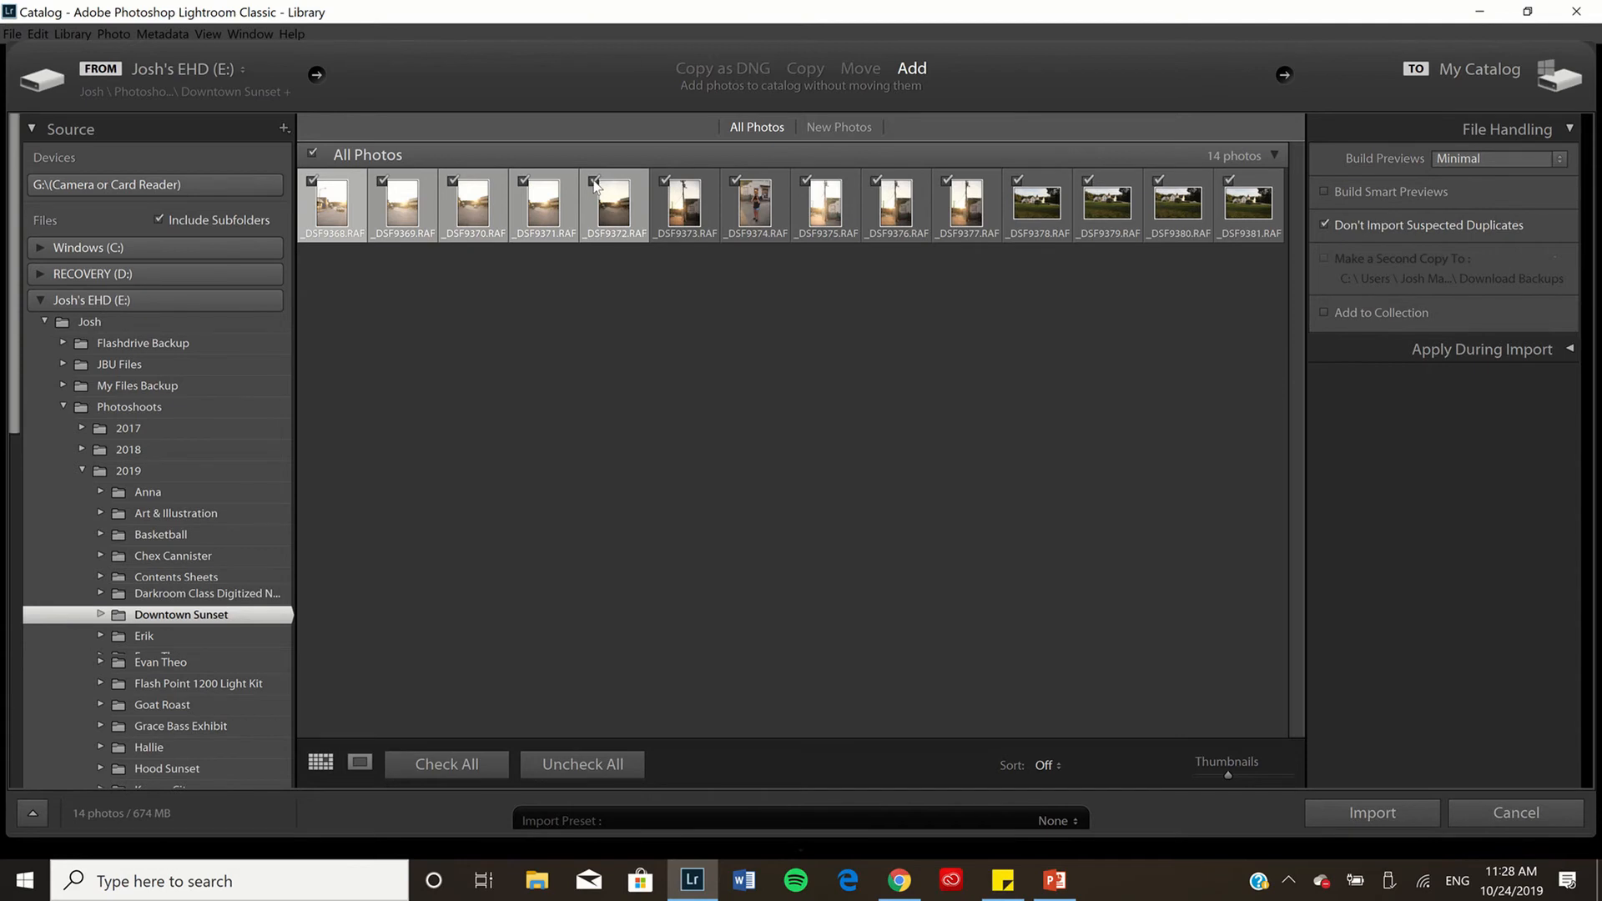
left_click(594, 181)
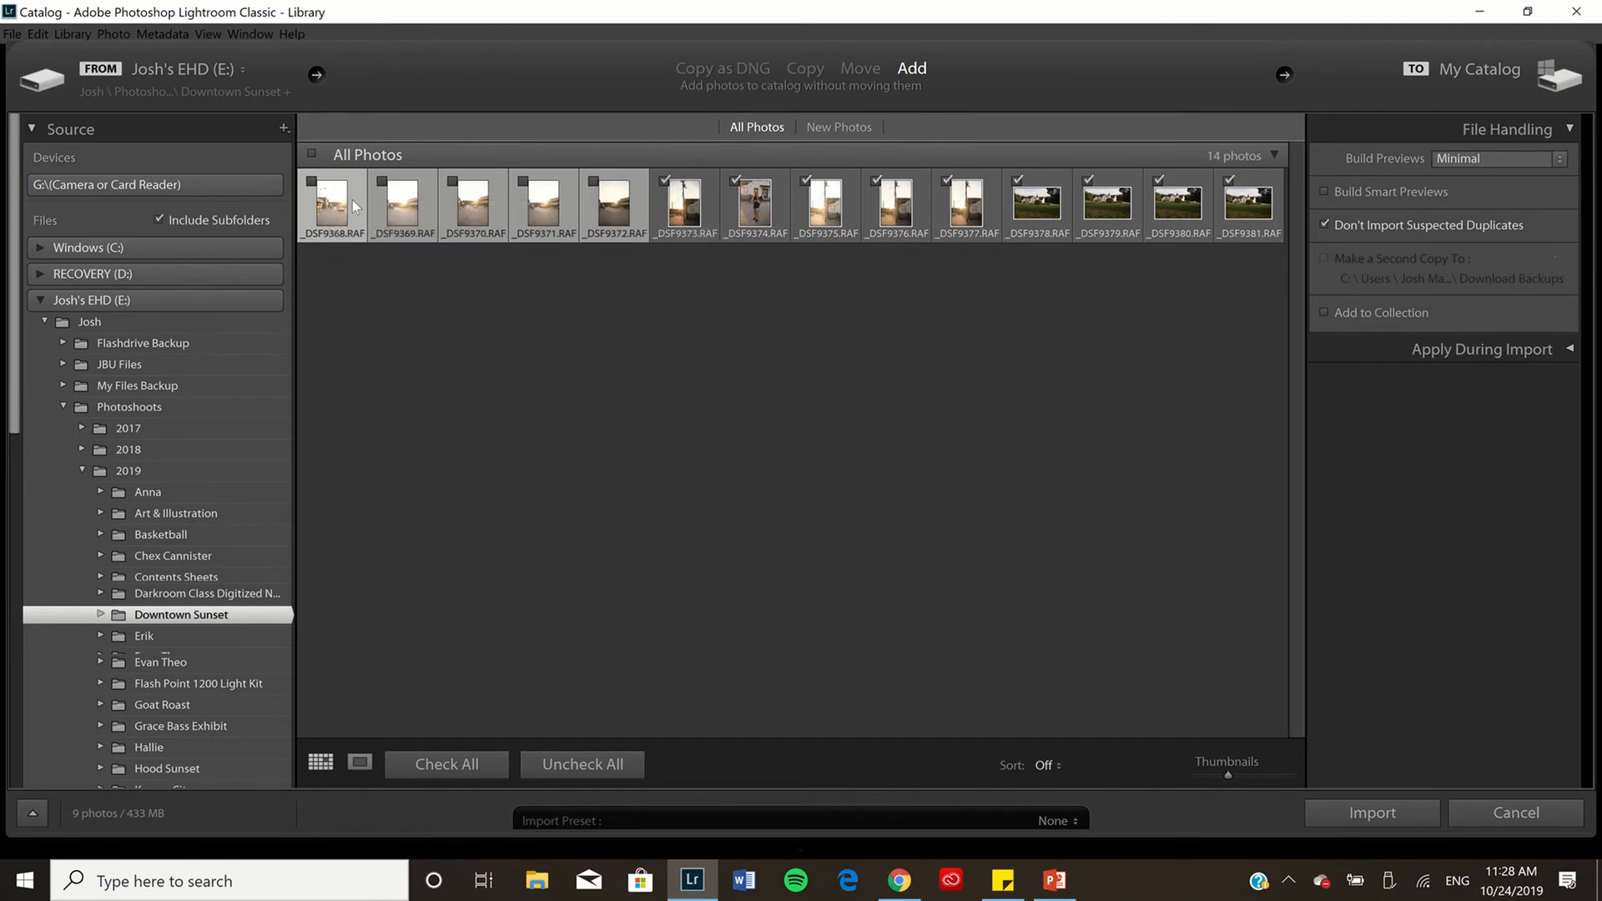
left_click(314, 183)
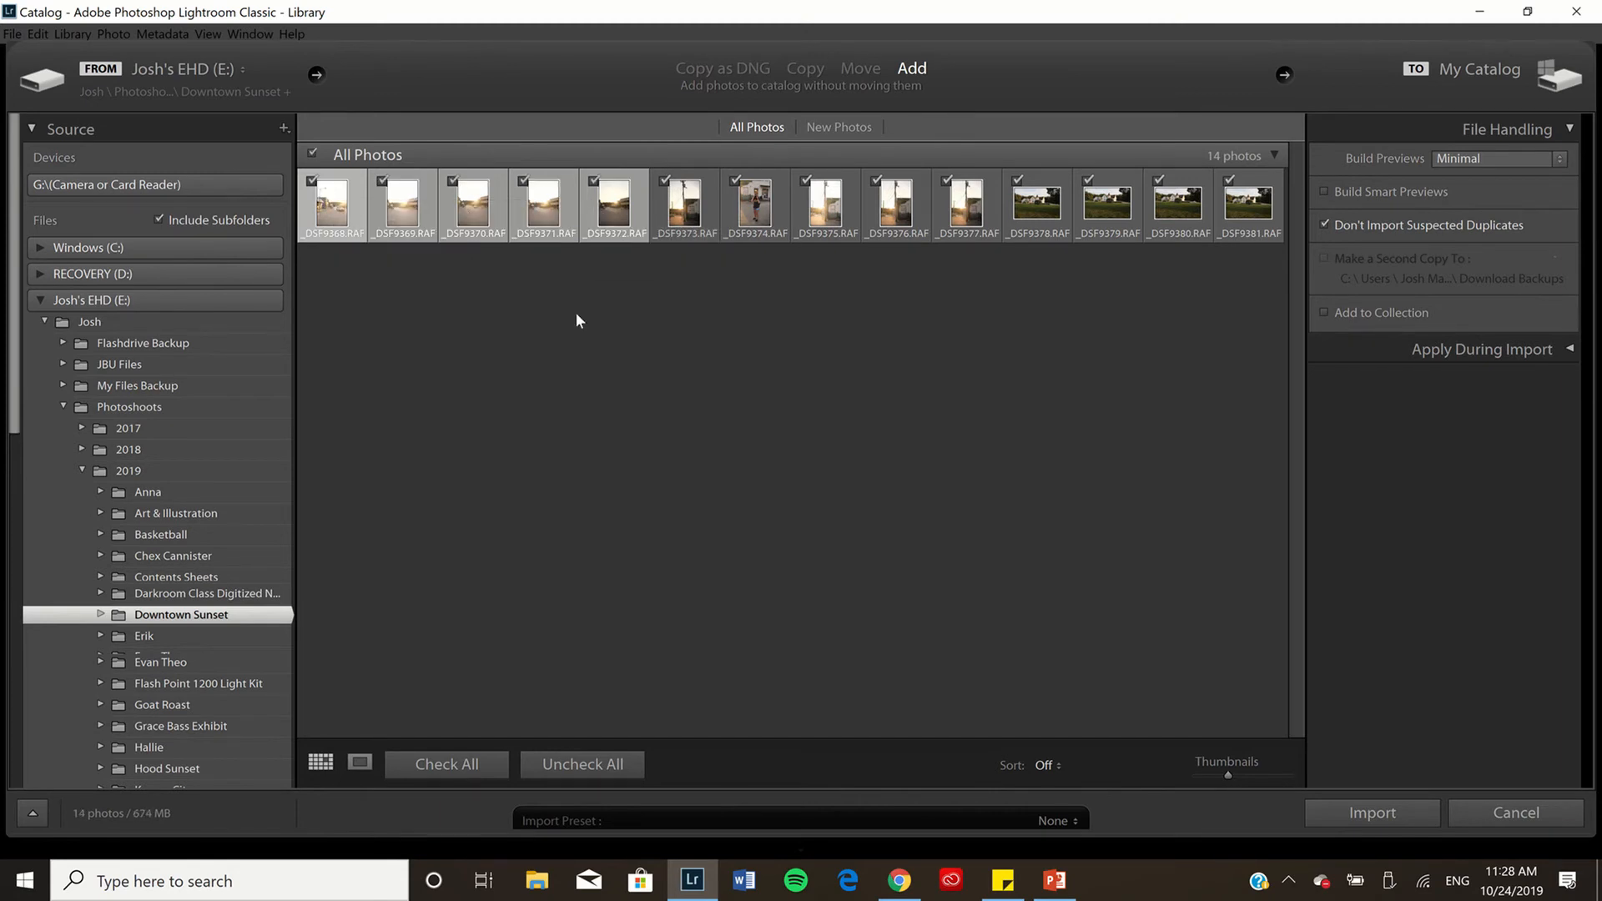
- Deselect the thumbnails and import all the Downtown Sunset photos into the catalog without moving them
left_click(787, 363)
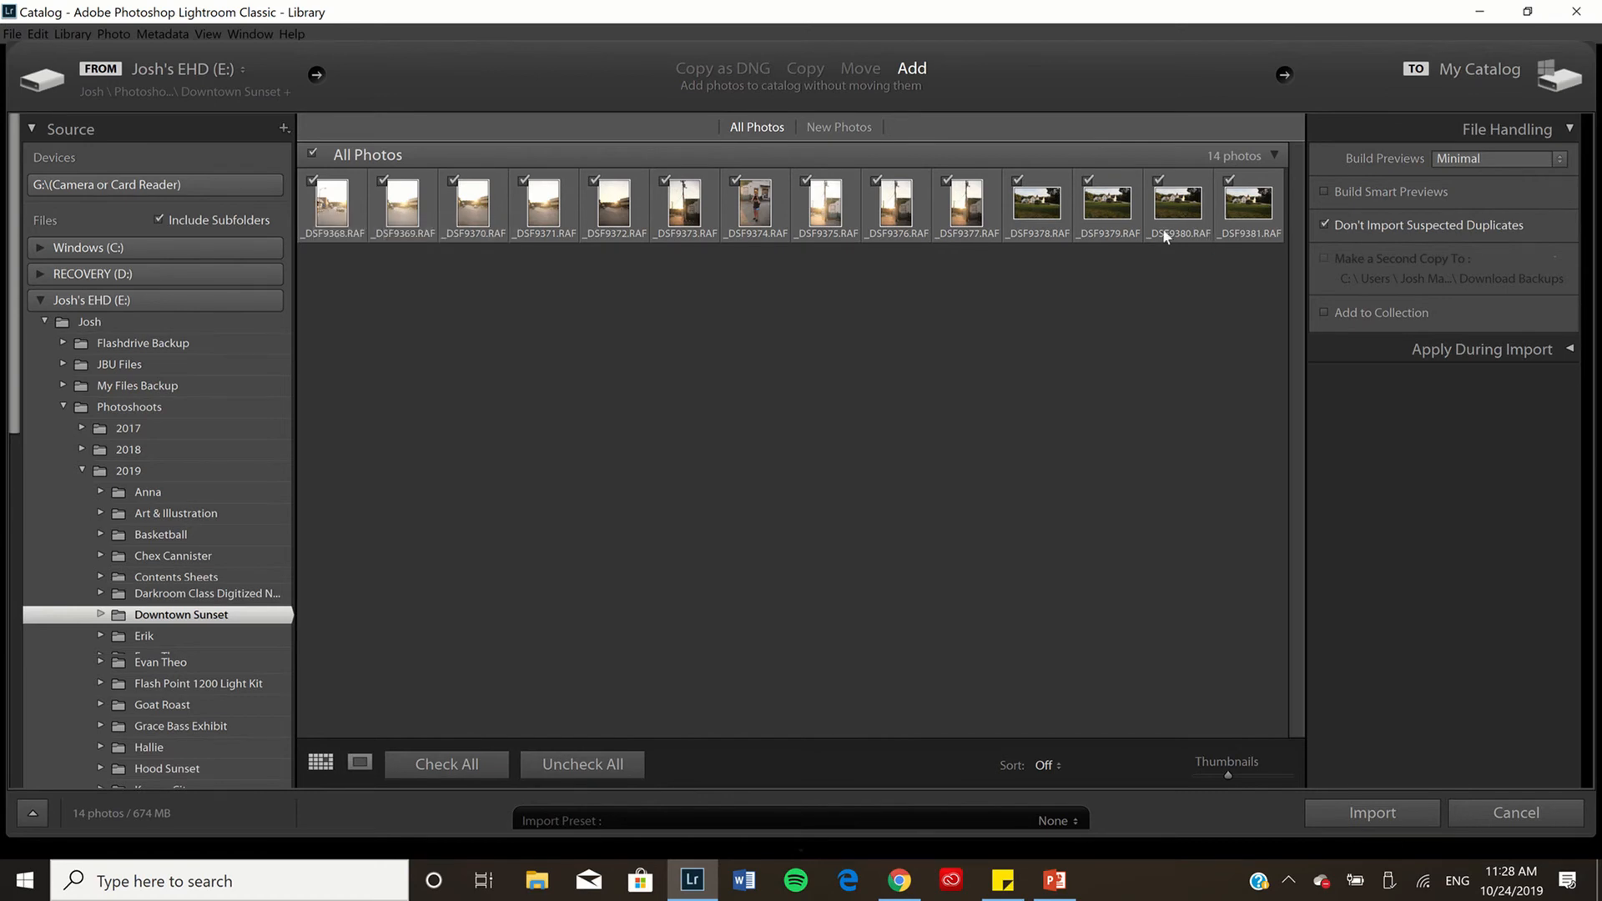
left_click(1371, 812)
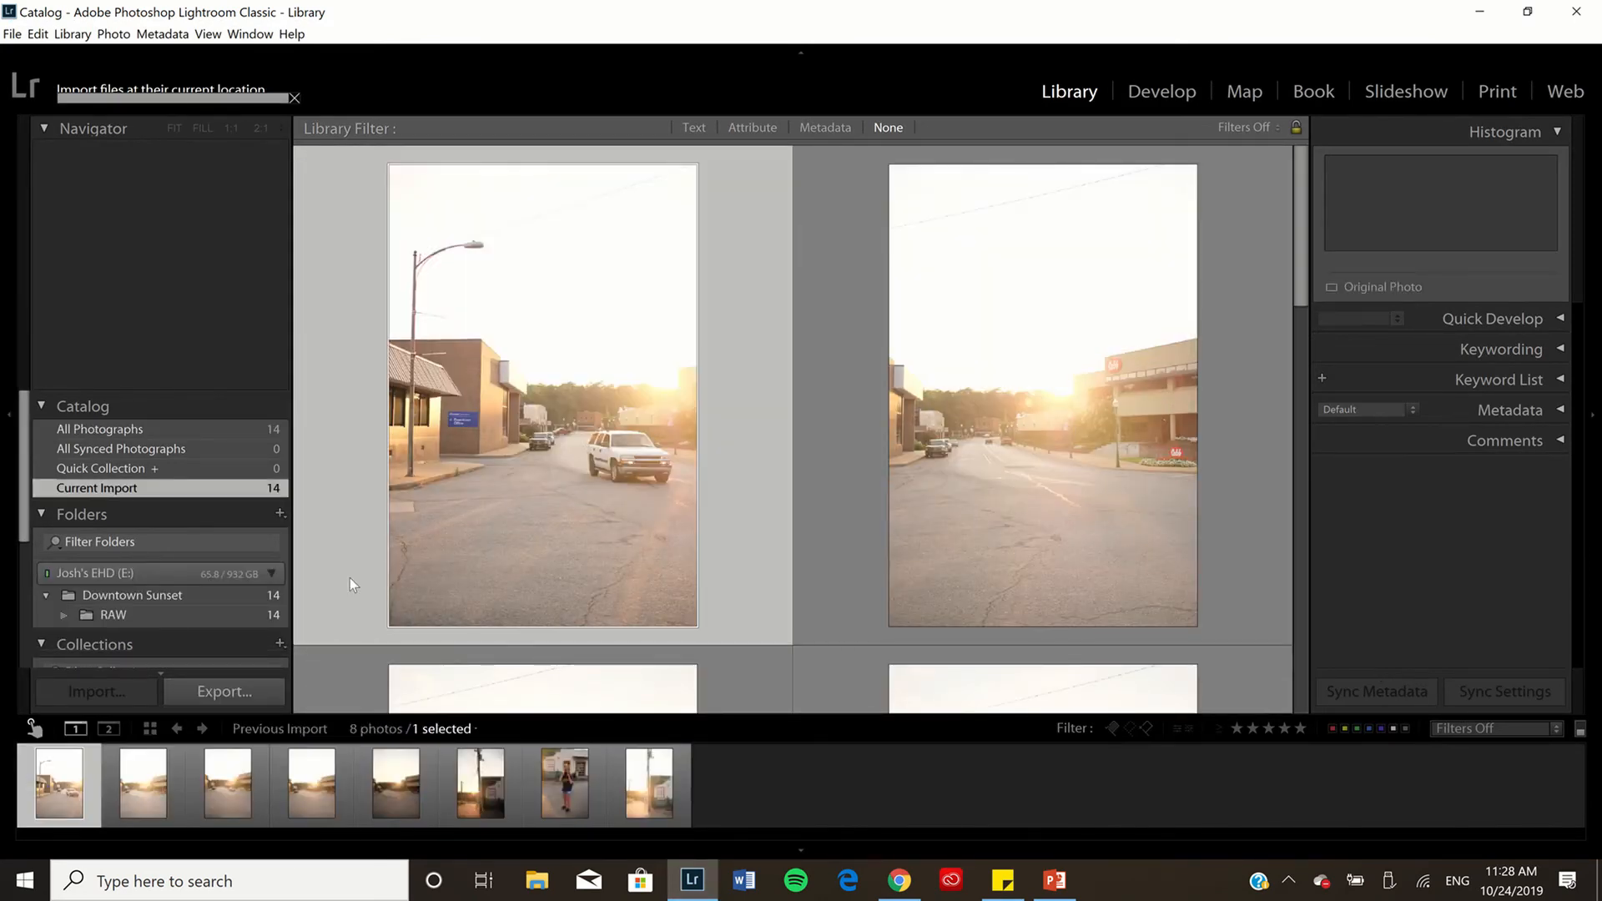
- Hide the Navigator side panel, the module picker and the Histogram side panel to enlarge the photo grid
left_click(7, 418)
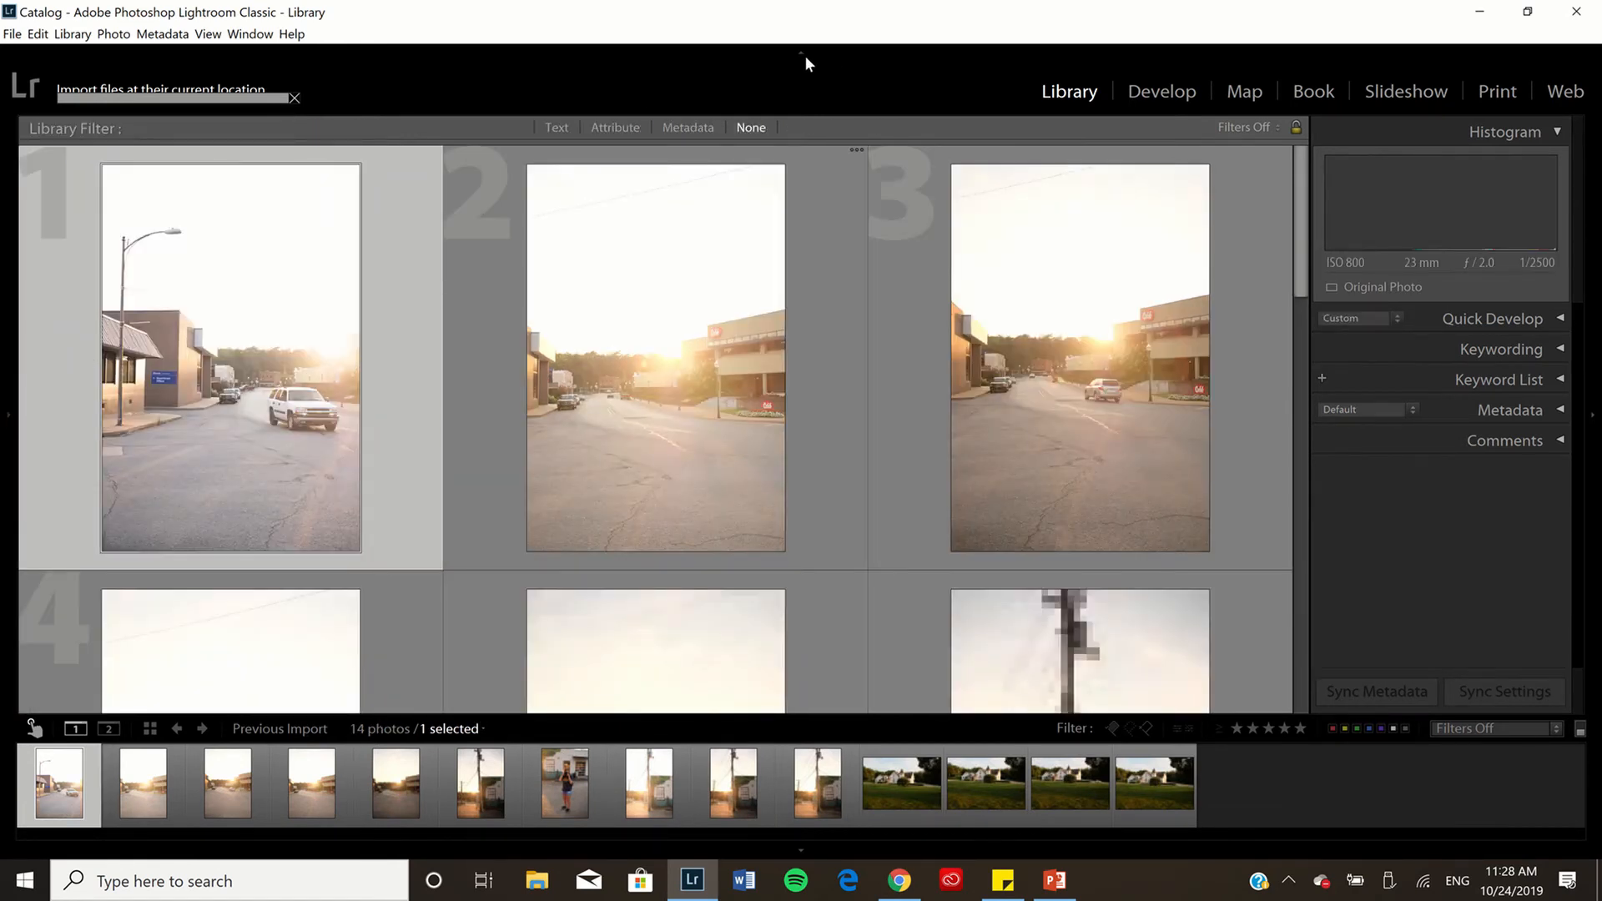
left_click(801, 53)
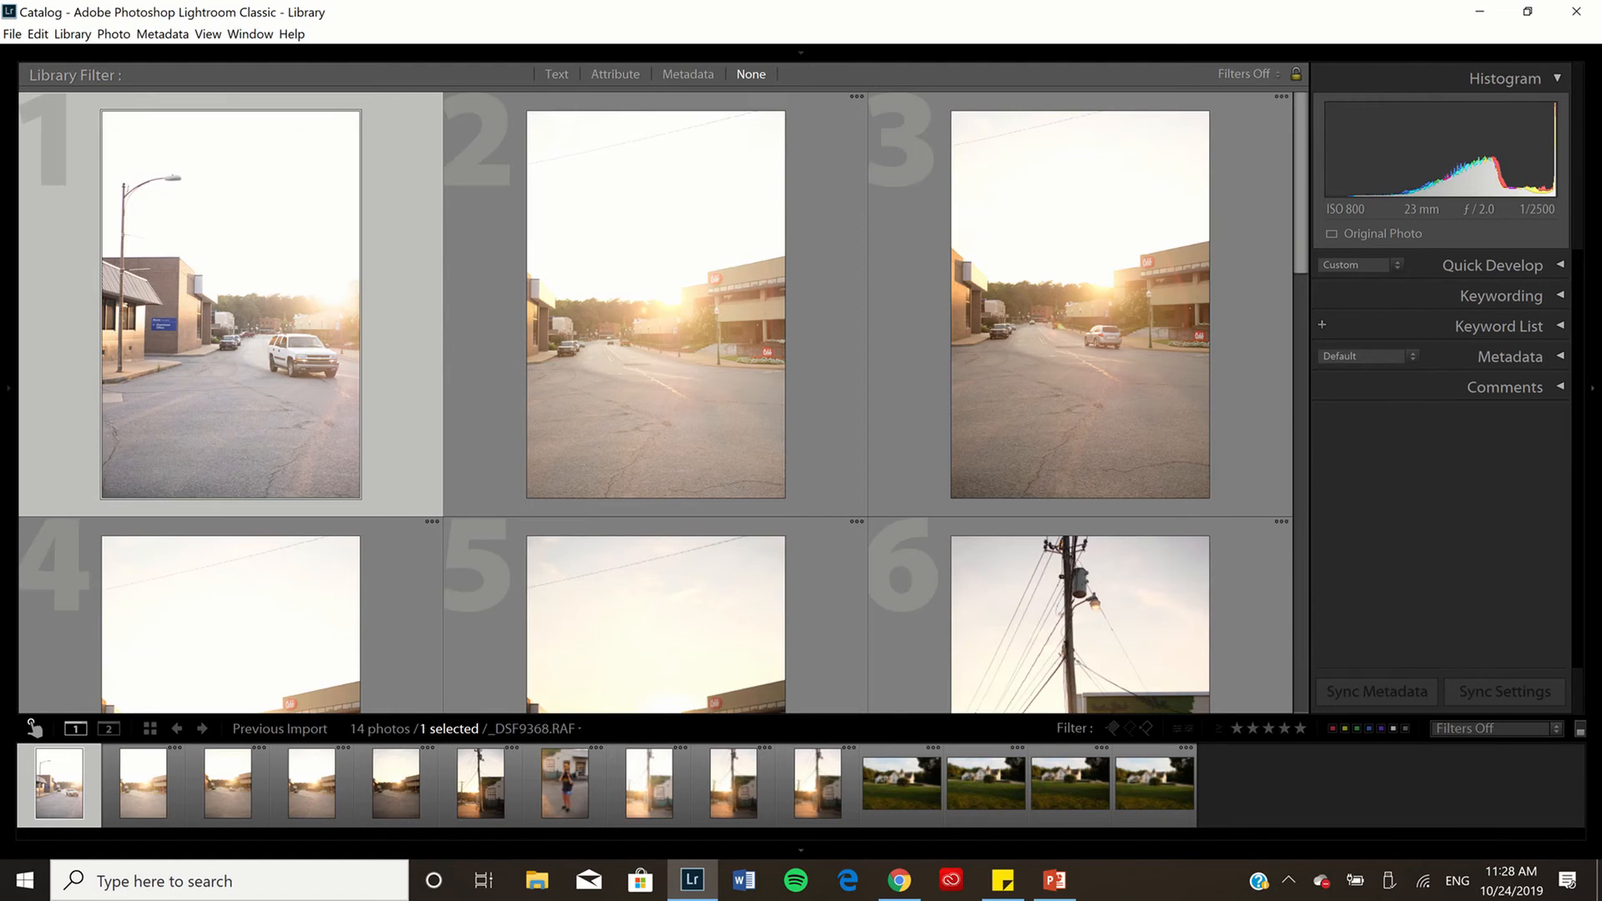
left_click(1595, 390)
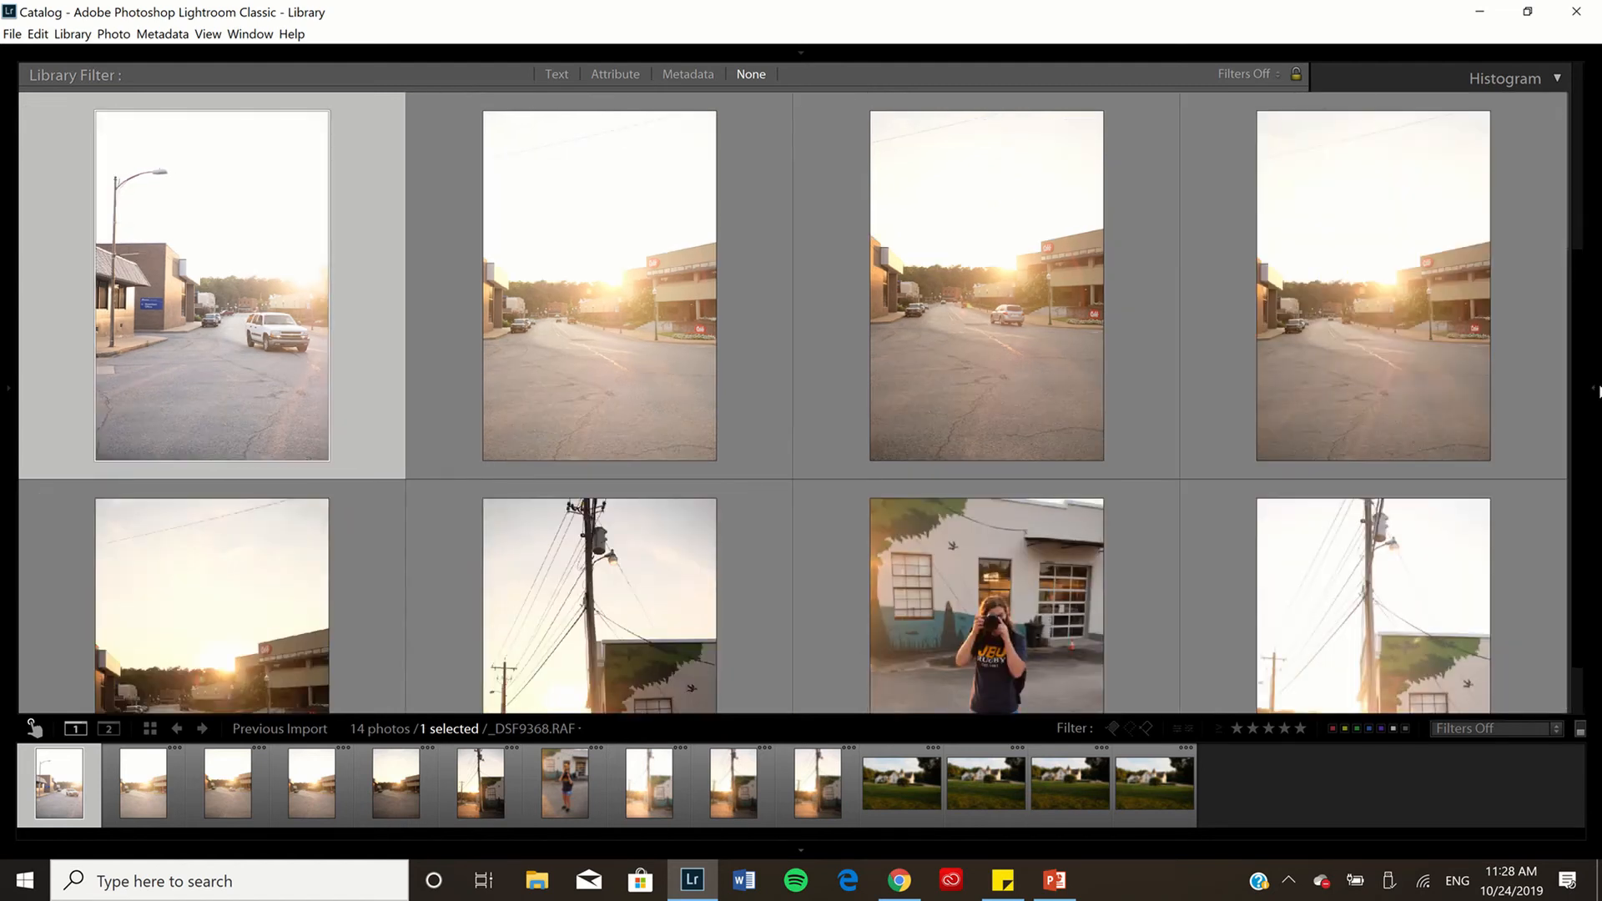